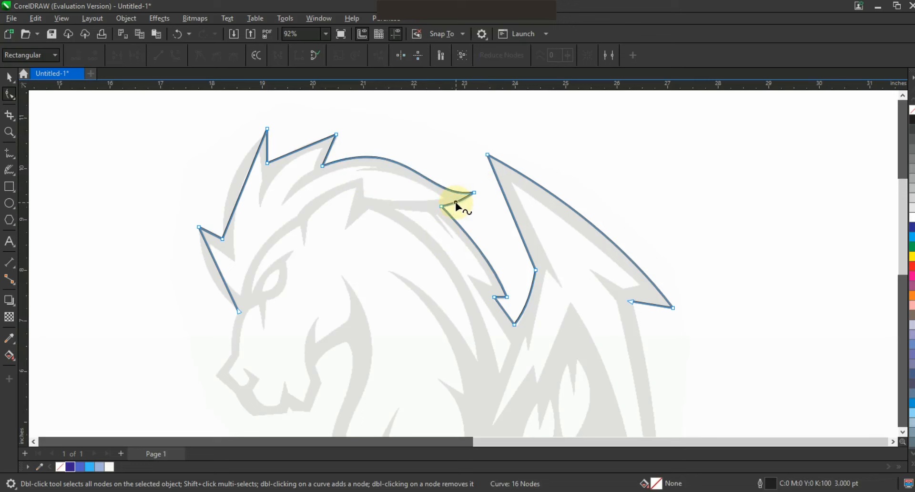
# Step: Bend the straight segments of the mane outline so they follow the curves of the sketch
pyautogui.moveTo(242, 193); pyautogui.dragTo(231, 184)
pyautogui.click(299, 146)
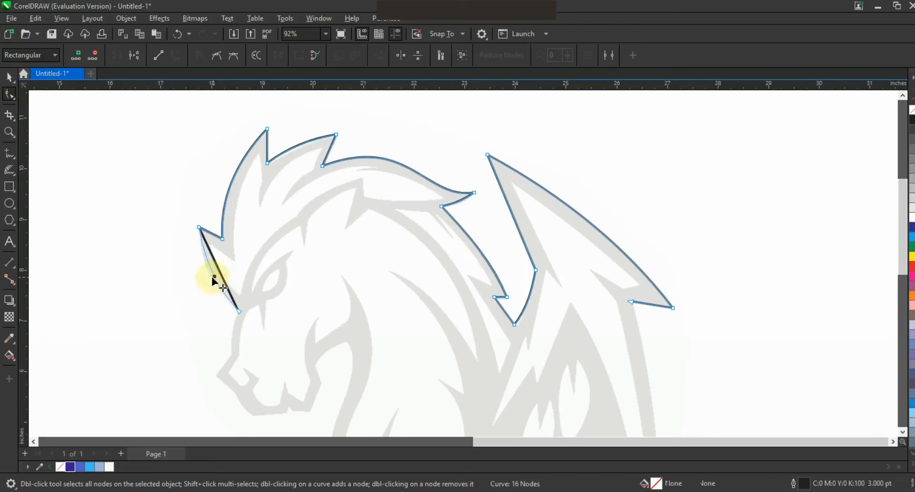
# Step: Continue the outline with straight segments from the forehead down the muzzle and jaw to the throat
pyautogui.press('F3')
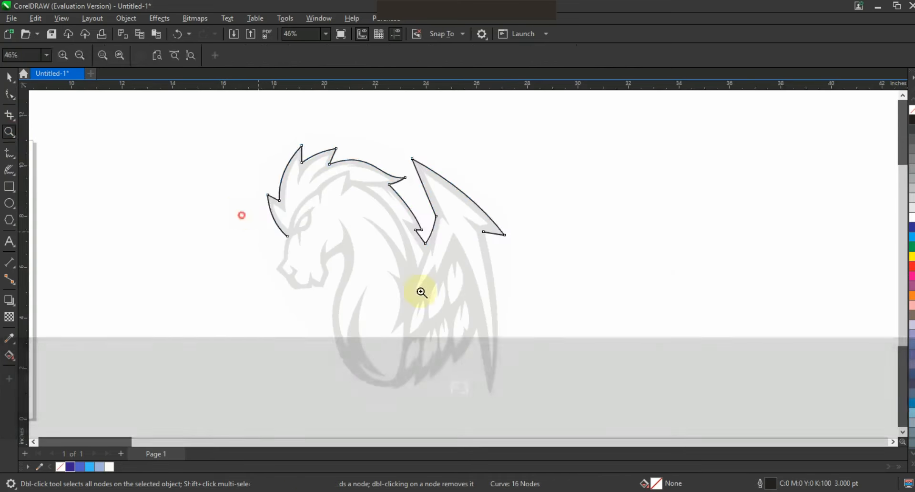
pyautogui.click(422, 292)
pyautogui.press('F5')
pyautogui.click(152, 175)
pyautogui.click(143, 233)
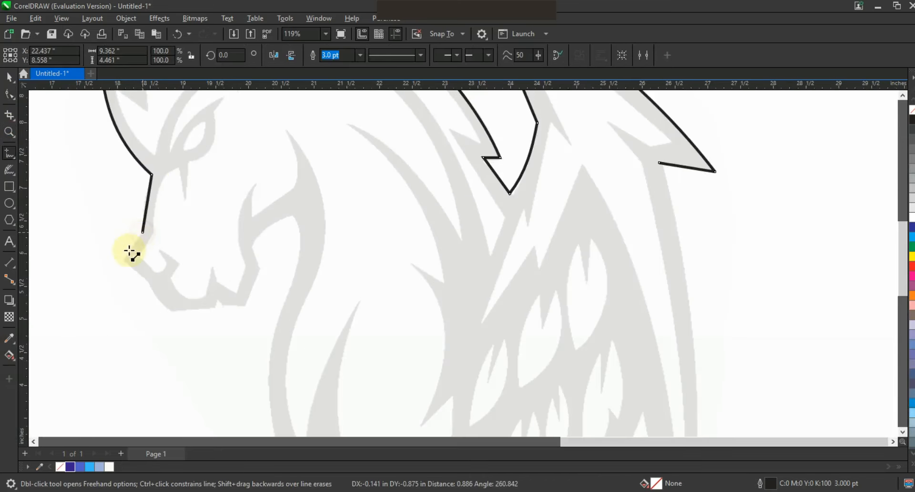
pyautogui.click(125, 259)
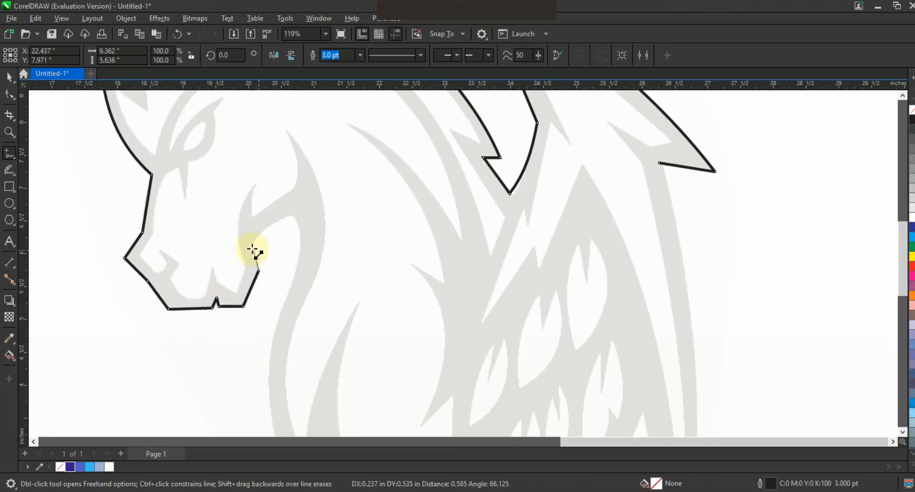
pyautogui.click(293, 217)
# Step: Convert the newly traced head segments to curves and bend the throat segment behind the jaw to match the sketch
pyautogui.click(9, 94)
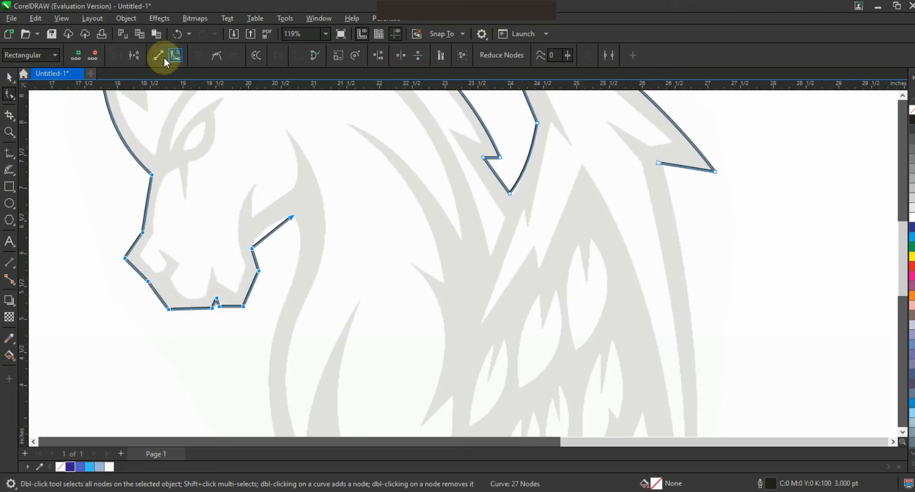
pyautogui.hotkey('ctrl', 'z')
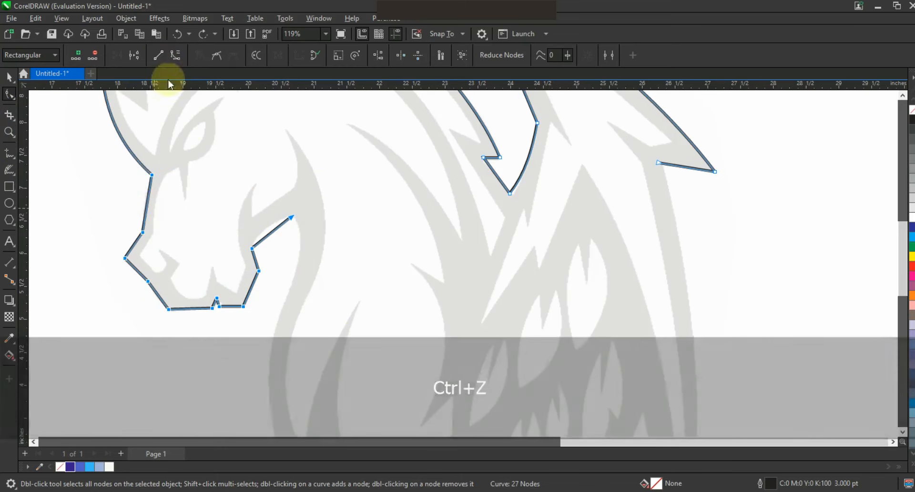
pyautogui.moveTo(270, 245); pyautogui.dragTo(269, 245)
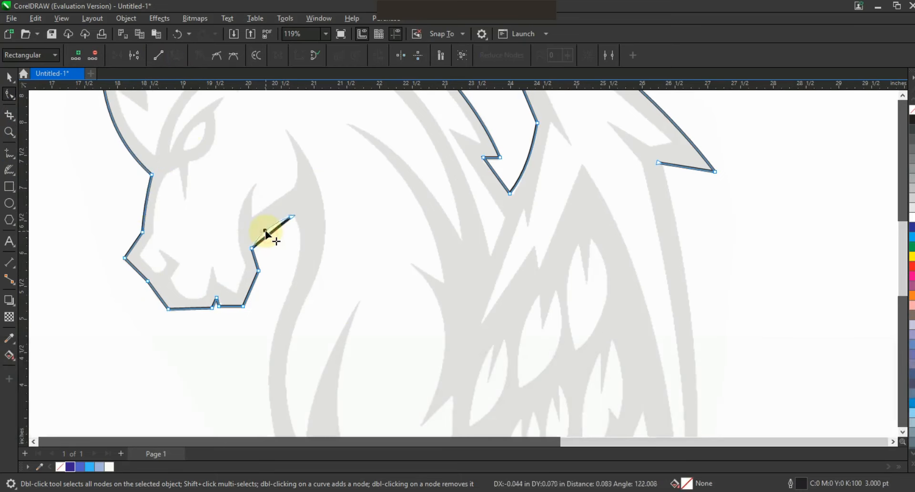
# Step: Continue the outline from the throat down the chest, along the lower feather points and wing tip, and close it at the wing's outer notch
pyautogui.click(9, 153)
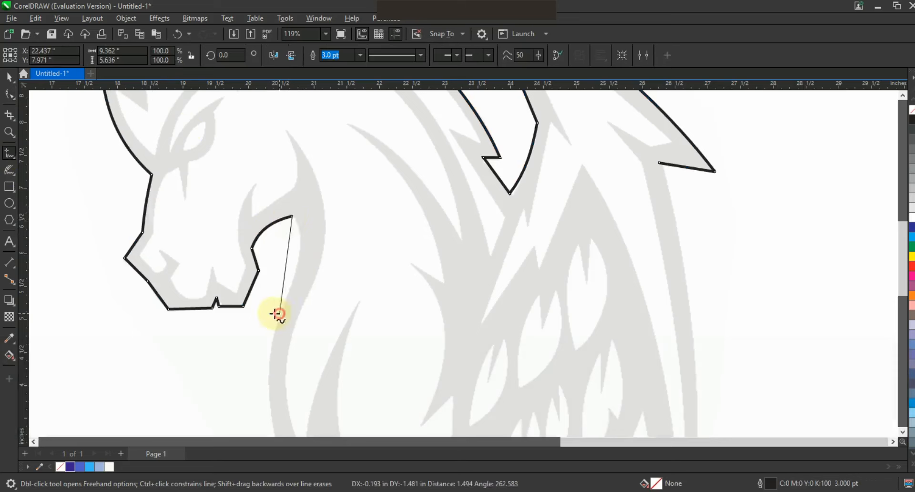
pyautogui.doubleClick(278, 314)
pyautogui.press('F3')
pyautogui.doubleClick(414, 387)
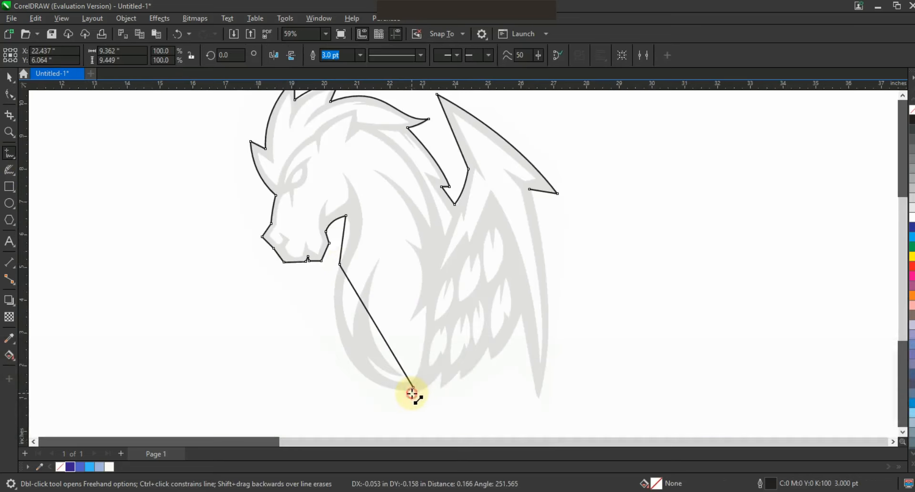
pyautogui.doubleClick(439, 388)
pyautogui.doubleClick(459, 380)
pyautogui.doubleClick(487, 346)
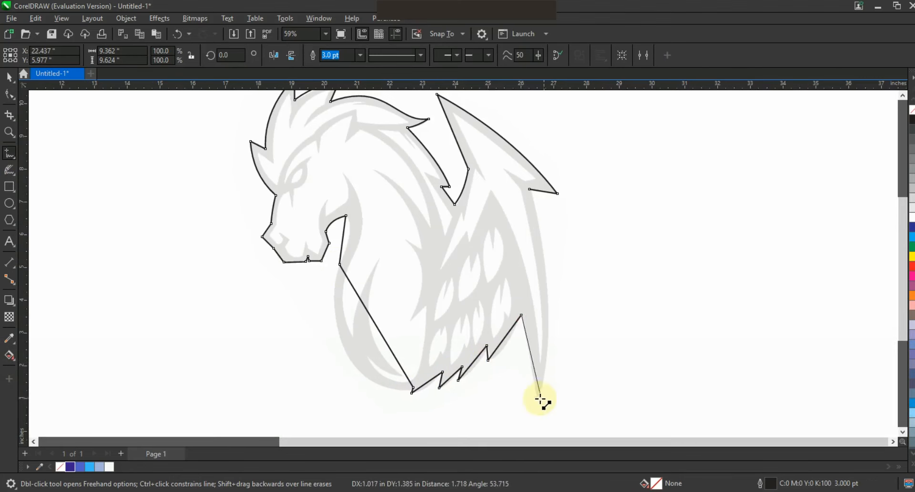
pyautogui.doubleClick(530, 189)
# Step: Bend the outline's wing edge, lower feather edges, chest and throat segments to follow the sketch
pyautogui.click(9, 93)
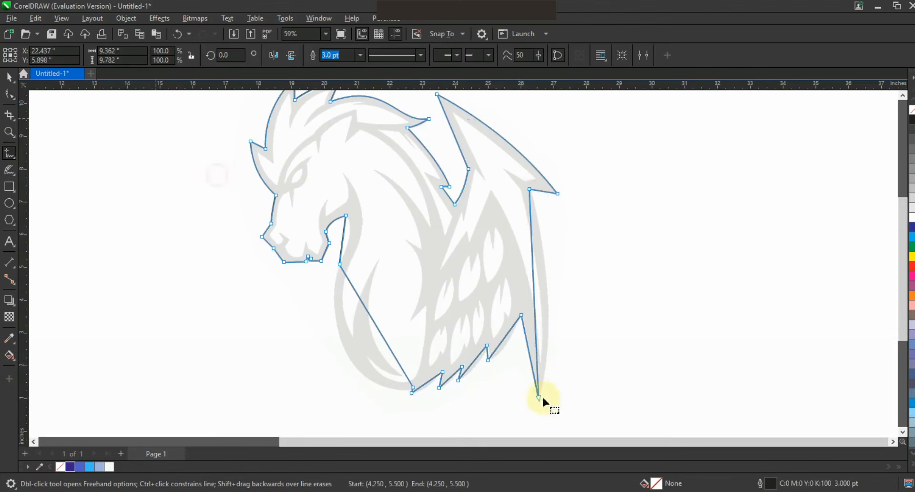
pyautogui.hotkey('shift', 'F2')
pyautogui.moveTo(599, 329); pyautogui.dragTo(611, 334)
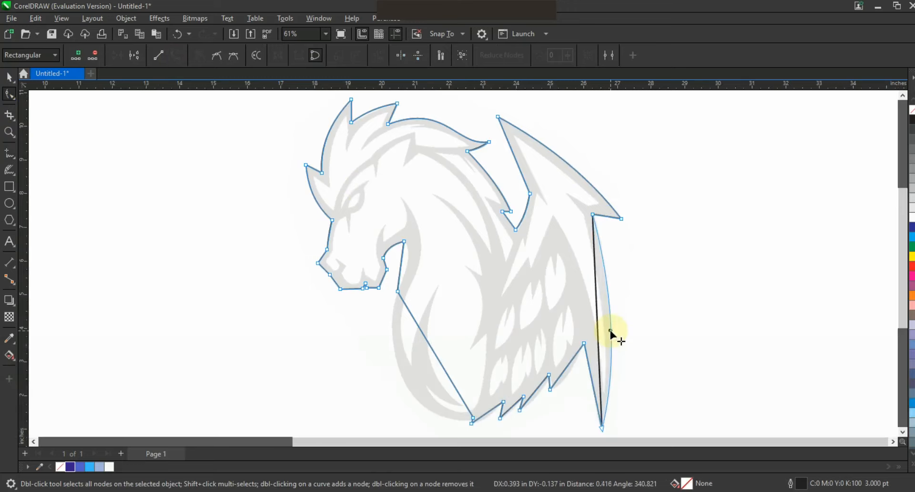
pyautogui.moveTo(569, 362); pyautogui.dragTo(488, 417)
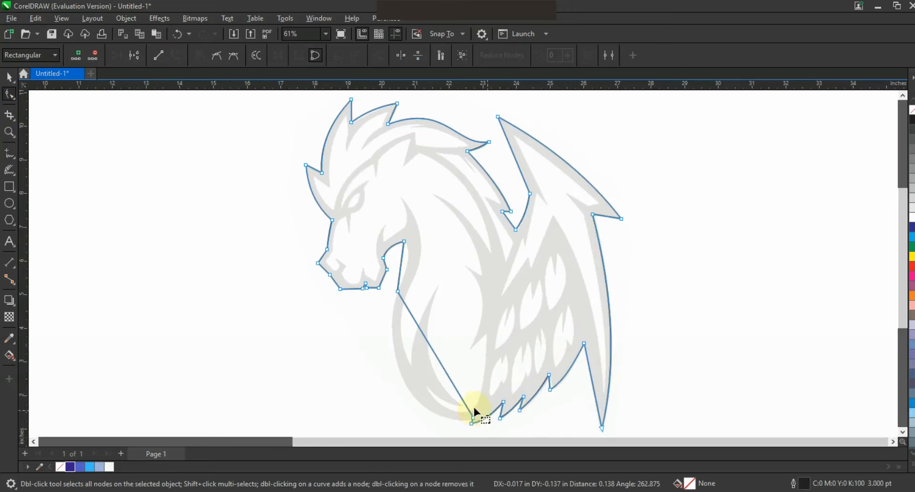
pyautogui.moveTo(433, 348); pyautogui.dragTo(447, 378)
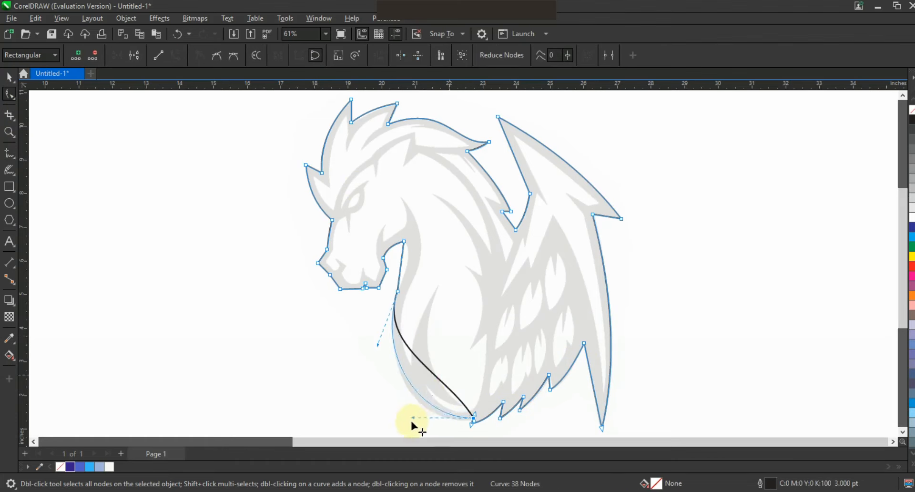
pyautogui.moveTo(411, 421); pyautogui.dragTo(412, 400)
pyautogui.moveTo(413, 233); pyautogui.dragTo(398, 247)
pyautogui.moveTo(402, 258)
pyautogui.mouseDown()
pyautogui.moveTo(411, 249)
pyautogui.moveTo(408, 274)
pyautogui.moveTo(412, 249)
pyautogui.moveTo(408, 272)
pyautogui.mouseUp()
# Step: Fill the closed outline with dark blue (R55 G29 B136) and place a duplicate beside the original
pyautogui.click(9, 77)
pyautogui.press('F3')
pyautogui.click(70, 466)
pyautogui.moveTo(389, 272); pyautogui.dragTo(590, 254)
pyautogui.rightClick(589, 254)
# Step: Remove the fill from the original outline and the outline stroke from the dark blue duplicate
pyautogui.click(451, 265)
pyautogui.click(912, 110)
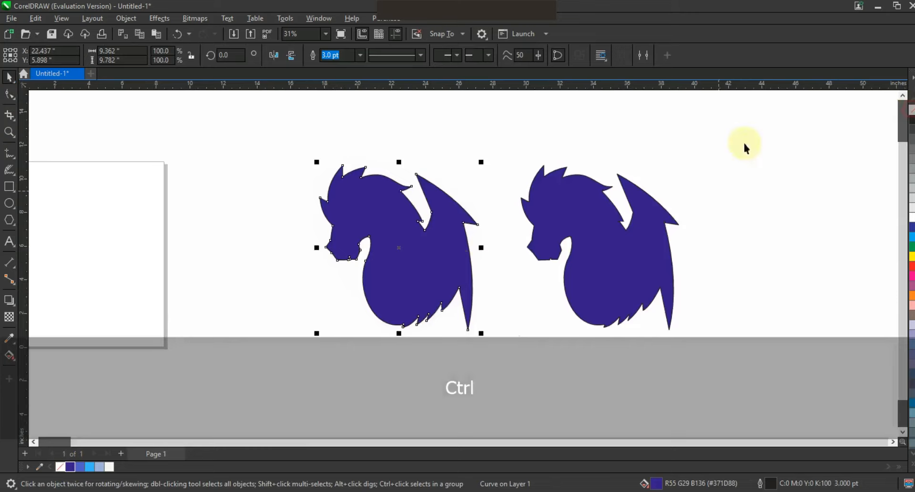
pyautogui.press('Escape')
pyautogui.click(646, 256)
pyautogui.rightClick(912, 110)
pyautogui.press('Escape')
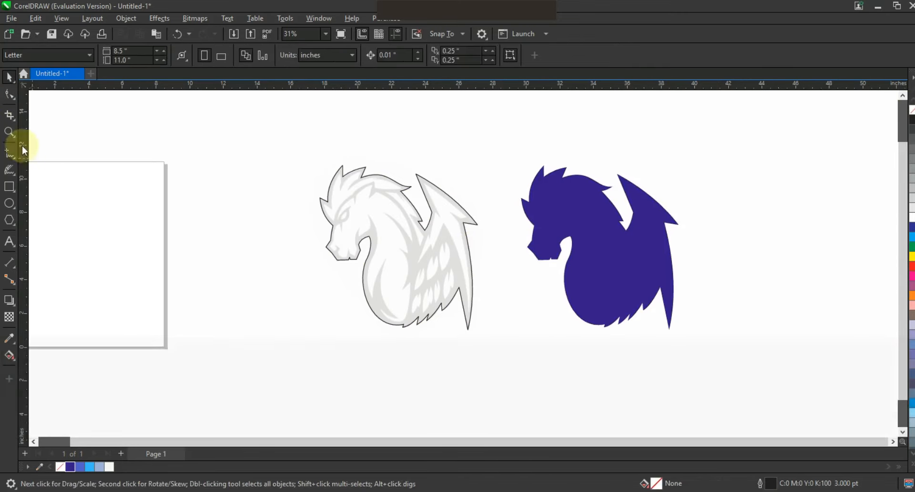
# Step: Trace the wing's inner panel as a closed straight-edged shape, about 3 by 7.6 inches, including its jagged inner points
pyautogui.click(9, 132)
pyautogui.moveTo(493, 320); pyautogui.dragTo(495, 321)
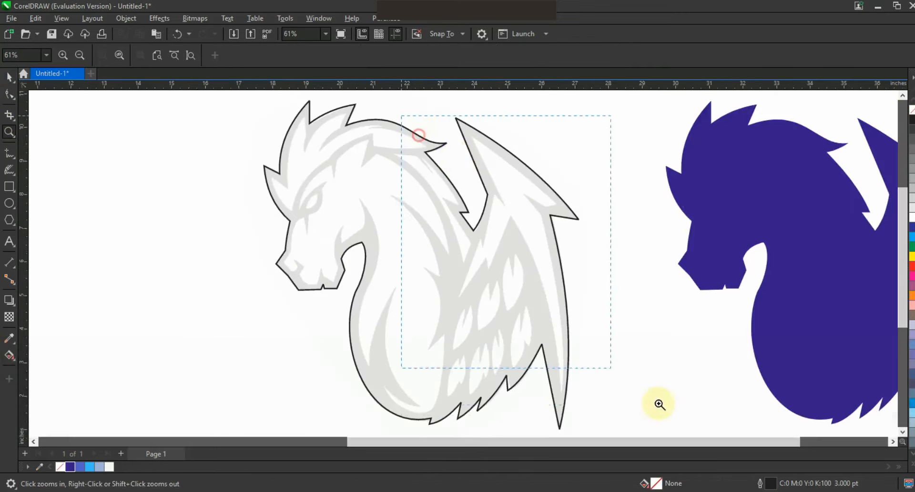
pyautogui.moveTo(659, 404); pyautogui.dragTo(685, 413)
pyautogui.click(9, 153)
pyautogui.click(483, 409)
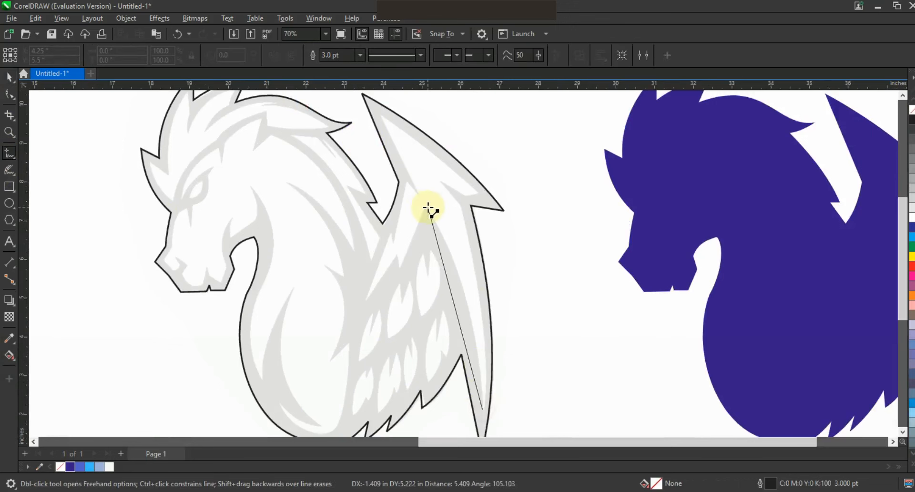
pyautogui.doubleClick(425, 208)
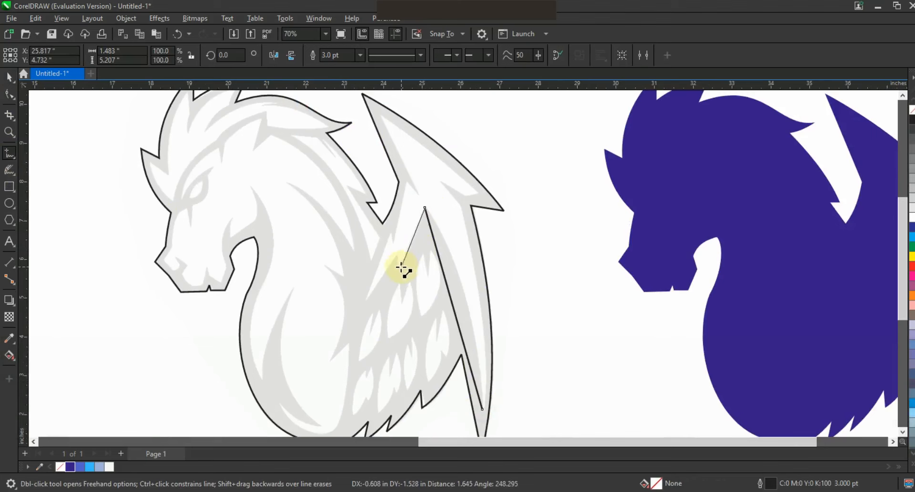
pyautogui.doubleClick(398, 260)
pyautogui.doubleClick(364, 302)
pyautogui.doubleClick(394, 243)
pyautogui.doubleClick(383, 116)
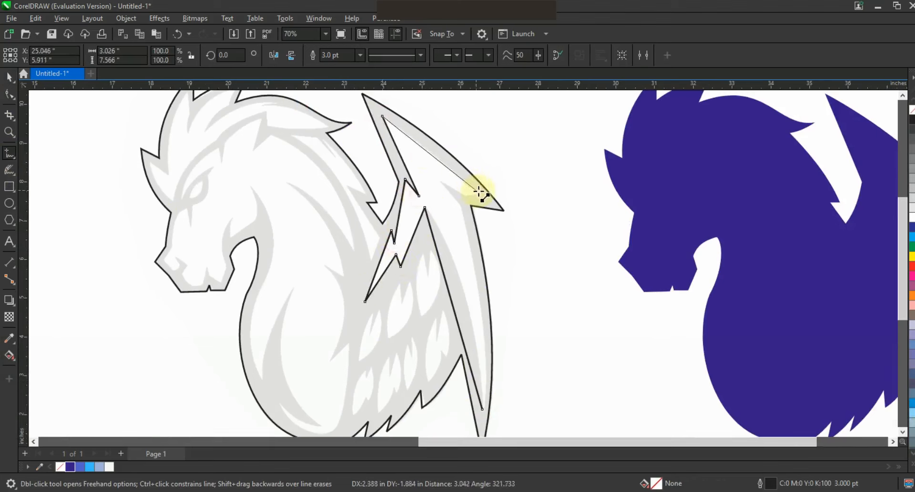
pyautogui.click(482, 410)
# Step: Bend the inner wing panel's long edges to match the sketch and fill the panel with light blue
pyautogui.click(9, 94)
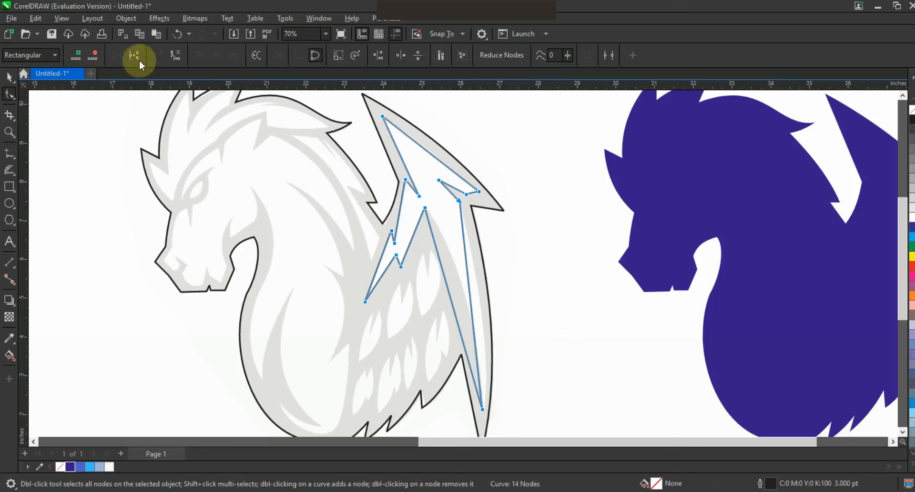
pyautogui.moveTo(476, 295)
pyautogui.mouseDown()
pyautogui.moveTo(480, 306)
pyautogui.moveTo(461, 286)
pyautogui.mouseUp()
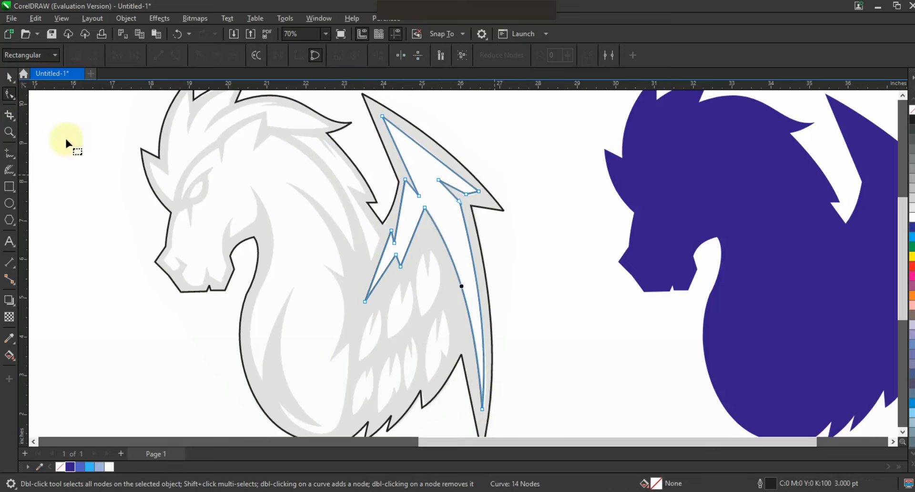
pyautogui.press('space')
pyautogui.moveTo(100, 466); pyautogui.dragTo(478, 185)
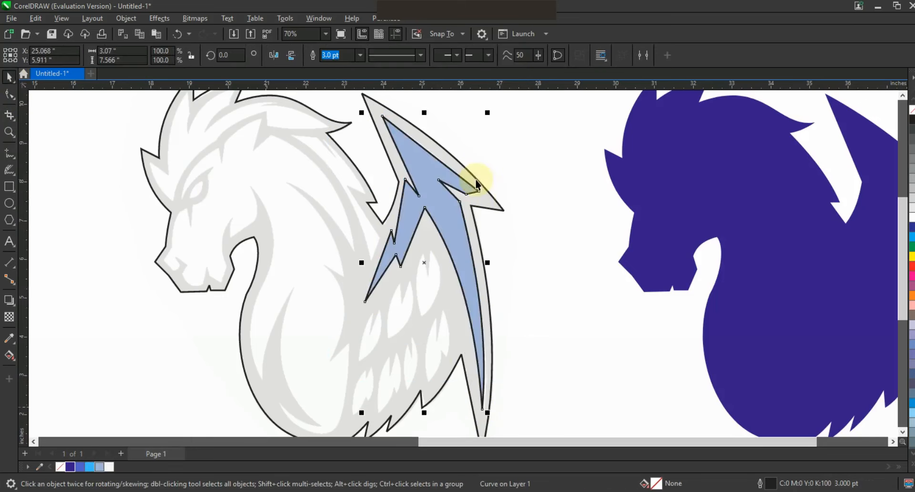
pyautogui.scroll(-1, 476, 183)
pyautogui.press('Escape')
# Step: Trace the uppermost wing feather as a closed notched shape and bend its sides to match the sketch
pyautogui.click(9, 132)
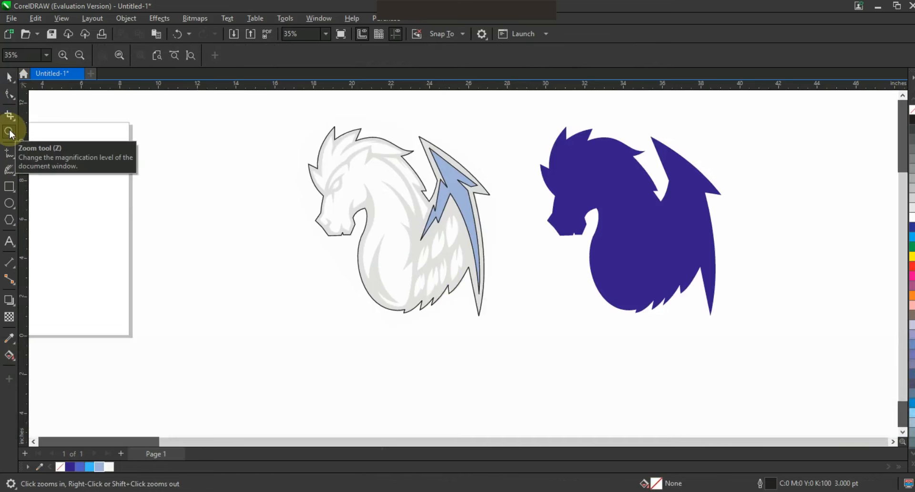
pyautogui.click(438, 122)
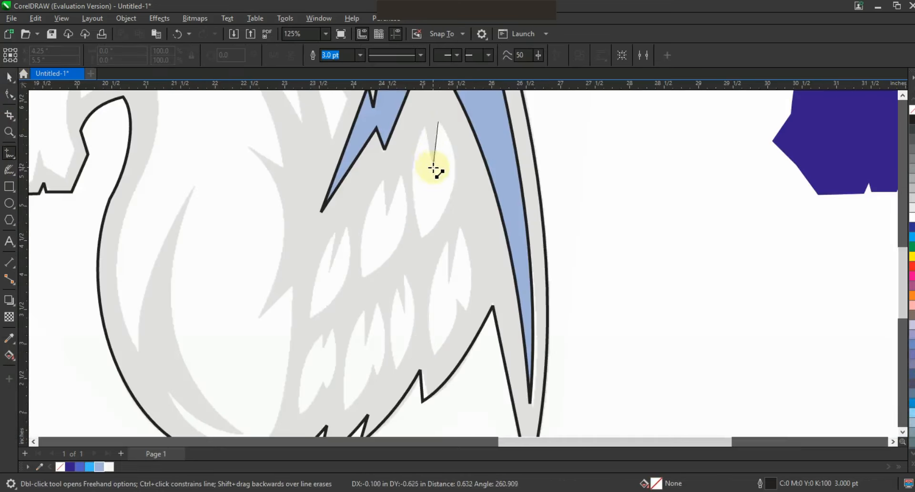
pyautogui.doubleClick(433, 167)
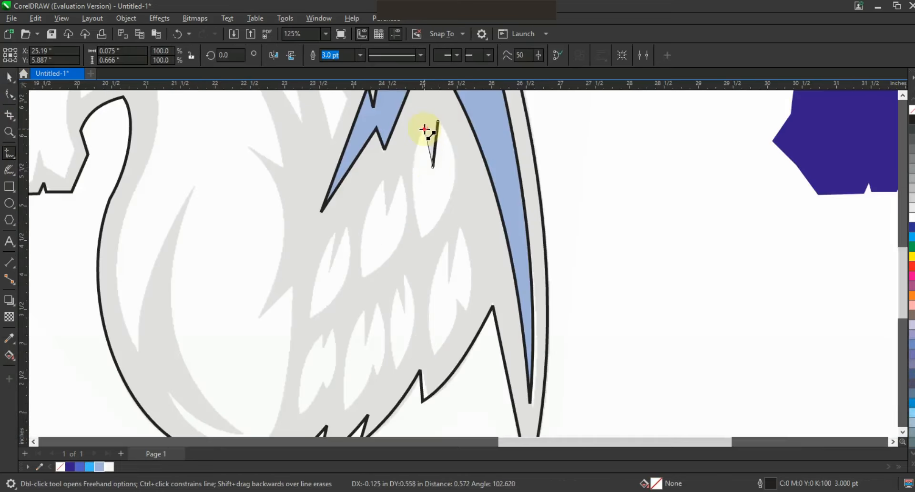
pyautogui.click(421, 237)
pyautogui.click(9, 94)
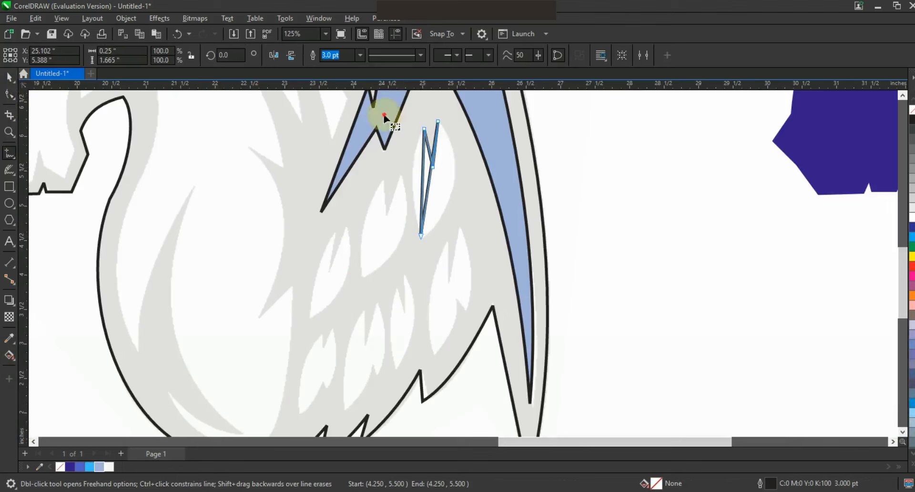
pyautogui.click(172, 55)
pyautogui.moveTo(429, 184)
pyautogui.mouseDown()
pyautogui.moveTo(454, 186)
pyautogui.moveTo(415, 182)
pyautogui.mouseUp()
# Step: Trace the two upper feathers on the neck side of the finished one as closed, straight-edged notched shapes
pyautogui.click(9, 153)
pyautogui.doubleClick(386, 216)
pyautogui.doubleClick(383, 179)
pyautogui.doubleClick(361, 278)
pyautogui.click(400, 176)
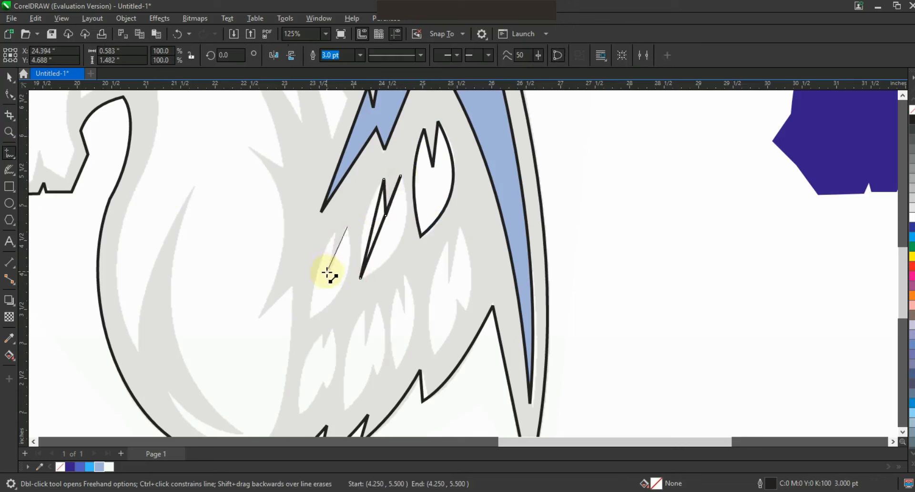
pyautogui.doubleClick(333, 234)
pyautogui.click(348, 228)
# Step: Trace the large feather below the finished one as a closed straight-edged shape with notches at both ends
pyautogui.click(460, 228)
pyautogui.doubleClick(446, 282)
pyautogui.doubleClick(448, 239)
pyautogui.doubleClick(435, 356)
pyautogui.doubleClick(455, 298)
pyautogui.doubleClick(466, 312)
pyautogui.click(459, 228)
# Step: Trace the narrow feather in the lower row as a closed, straight-edged notched shape
pyautogui.click(404, 274)
pyautogui.doubleClick(404, 311)
pyautogui.doubleClick(396, 286)
pyautogui.doubleClick(397, 369)
pyautogui.click(405, 274)
# Step: Trace the feather between the narrow one and the chest-side one as a closed straight-edged shape with notched ends
pyautogui.doubleClick(366, 345)
pyautogui.doubleClick(363, 312)
pyautogui.doubleClick(345, 410)
pyautogui.doubleClick(371, 364)
pyautogui.click(377, 302)
# Step: Trace the last lower feather nearest the chest as a closed straight-edged shape with notched ends
pyautogui.doubleClick(324, 333)
pyautogui.doubleClick(324, 348)
pyautogui.doubleClick(299, 415)
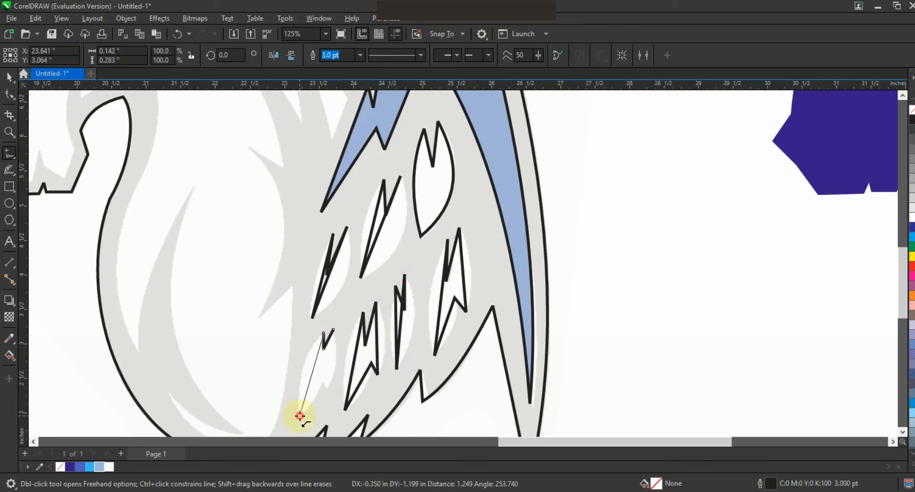
pyautogui.click(333, 330)
# Step: Combine the six straight-edged feather shapes into a single curve
pyautogui.click(9, 78)
pyautogui.keyDown('shift'); pyautogui.click(373, 323); pyautogui.keyUp('shift')
pyautogui.keyDown('shift'); pyautogui.click(403, 289); pyautogui.keyUp('shift')
pyautogui.keyDown('shift'); pyautogui.click(446, 273); pyautogui.keyUp('shift')
pyautogui.keyDown('shift'); pyautogui.click(393, 194); pyautogui.keyUp('shift')
pyautogui.keyDown('shift'); pyautogui.click(337, 249); pyautogui.keyUp('shift')
pyautogui.click(313, 55)
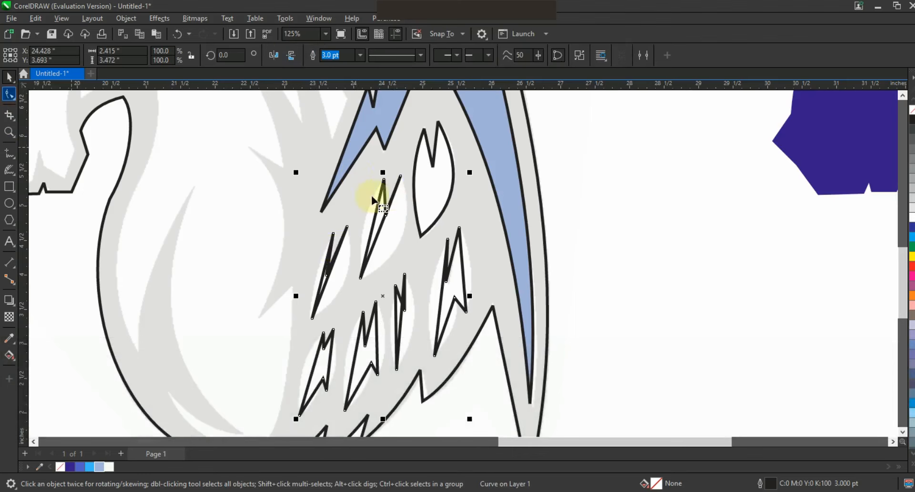
# Step: Bend the sides of the large outer feather and begin rounding the narrow feather next to it
pyautogui.press('F10')
pyautogui.moveTo(463, 270); pyautogui.dragTo(469, 268)
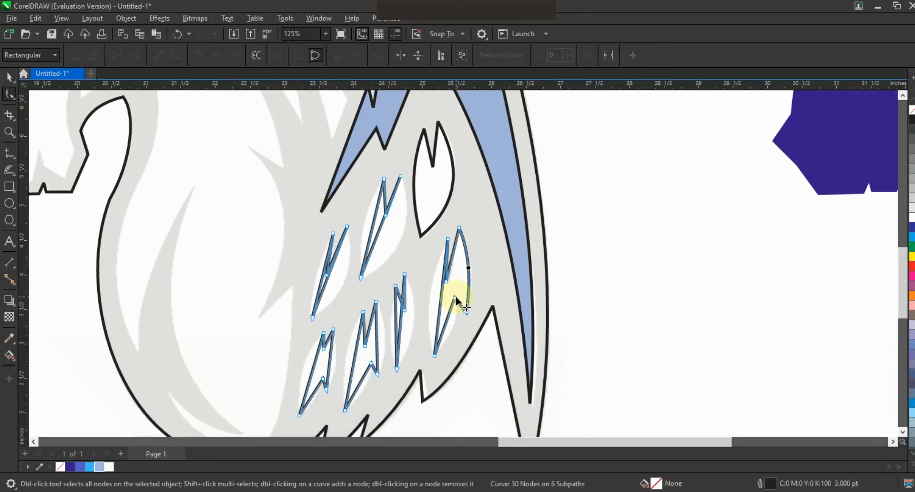
pyautogui.moveTo(441, 297); pyautogui.dragTo(413, 323)
# Step: Bend the remaining straight sides of the three lower-row feathers to match the sketch
pyautogui.hotkey('shift', 'F2')
pyautogui.click(8, 133)
pyautogui.moveTo(293, 239); pyautogui.dragTo(661, 400)
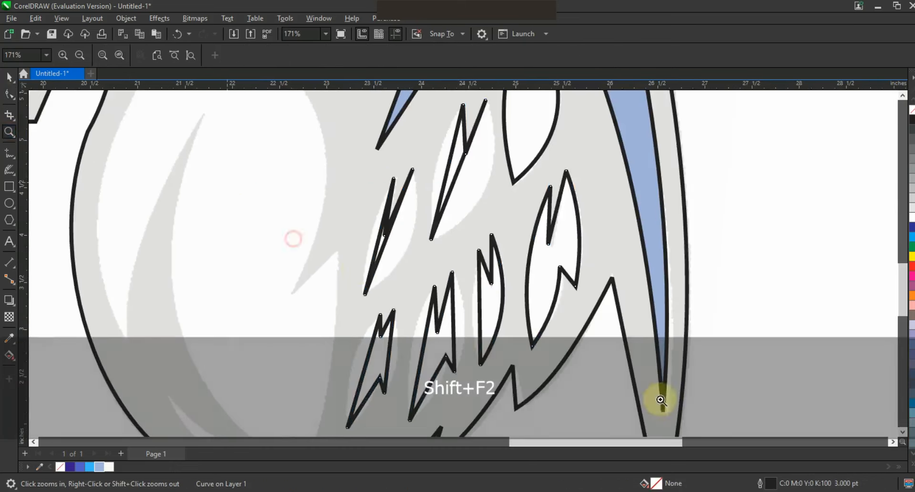
pyautogui.press('F10')
pyautogui.moveTo(501, 306); pyautogui.dragTo(475, 300)
pyautogui.moveTo(419, 329); pyautogui.dragTo(308, 366)
pyautogui.click(444, 287)
# Step: Bend the sides of the two upper straight-edged feathers to match the sketch and finish node editing
pyautogui.scroll(-1, 499, 289)
pyautogui.click(10, 132)
pyautogui.moveTo(355, 107); pyautogui.dragTo(690, 284)
pyautogui.click(10, 95)
pyautogui.moveTo(387, 236); pyautogui.dragTo(427, 250)
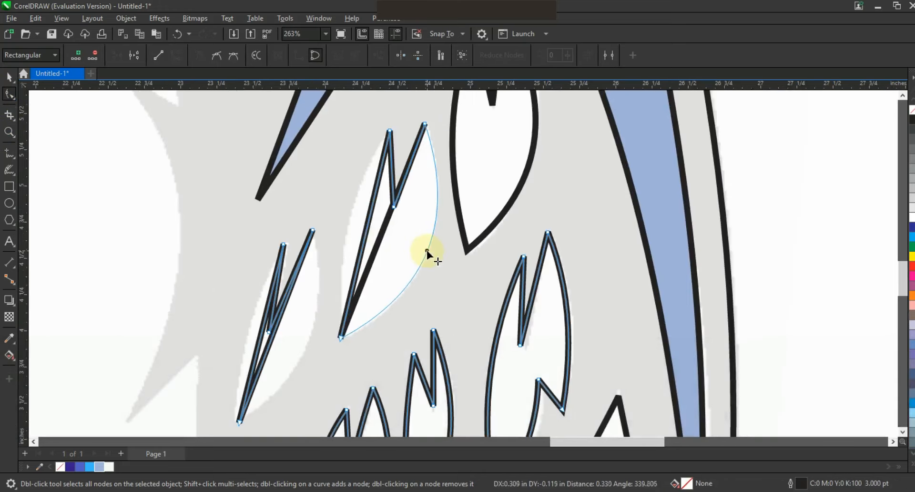
pyautogui.moveTo(368, 228); pyautogui.dragTo(351, 231)
pyautogui.moveTo(270, 342); pyautogui.dragTo(249, 344)
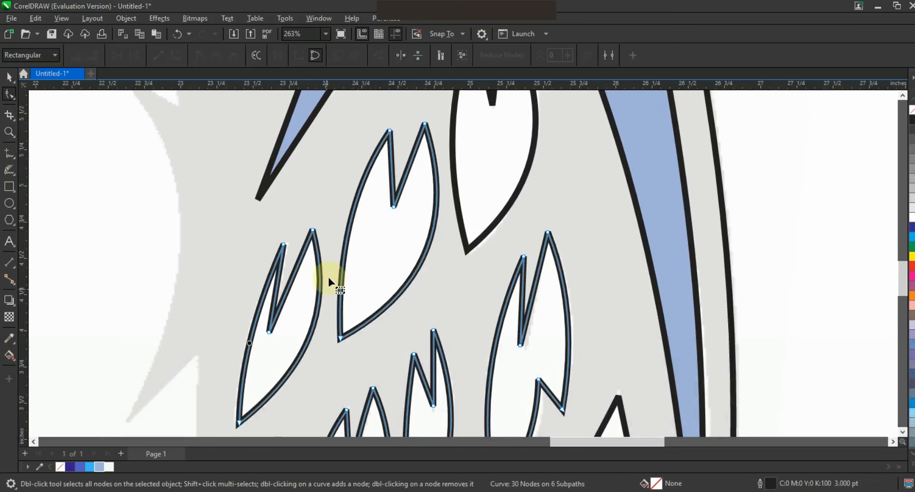
pyautogui.press('F3')
pyautogui.press('space')
pyautogui.press('F3')
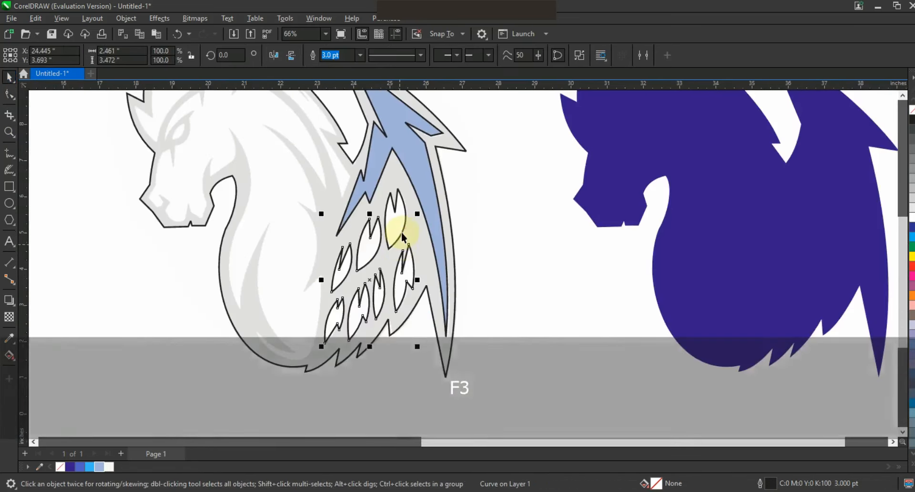
# Step: Start a straight-segment outline of the horse's inner head area, tracing from below the eye down the muzzle and around the nostril
pyautogui.click(403, 233)
pyautogui.press('F3')
pyautogui.press('Escape')
pyautogui.click(9, 132)
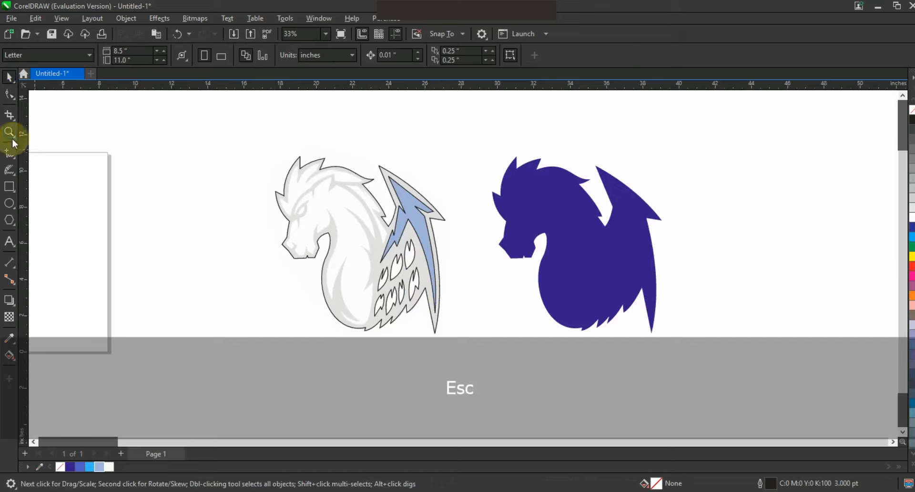
pyautogui.click(290, 154)
pyautogui.click(404, 263)
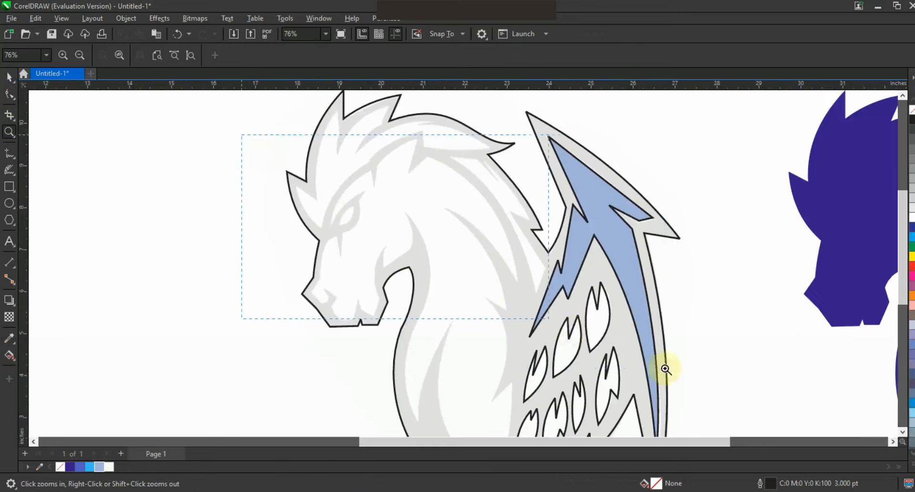
pyautogui.click(449, 246)
pyautogui.press('F5')
pyautogui.doubleClick(279, 246)
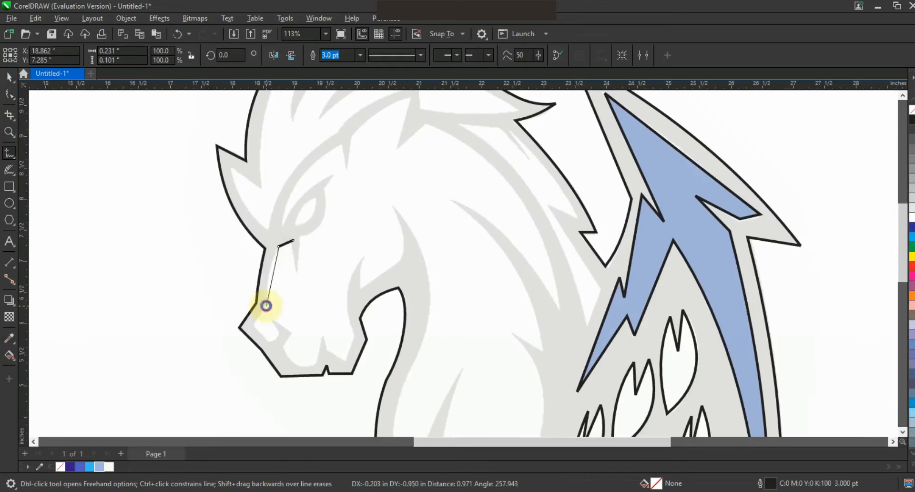
pyautogui.doubleClick(277, 335)
pyautogui.doubleClick(273, 320)
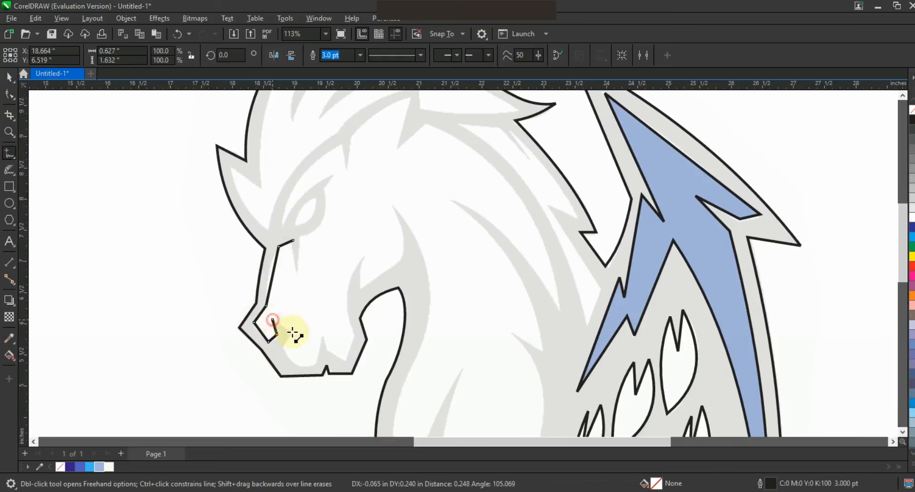
pyautogui.click(292, 332)
# Step: Continue the inner head outline with straight segments around the eye, across the brow and forehead, and down the back of the neck
pyautogui.press('F4')
pyautogui.click(9, 132)
pyautogui.click(276, 192)
pyautogui.click(10, 94)
pyautogui.click(9, 78)
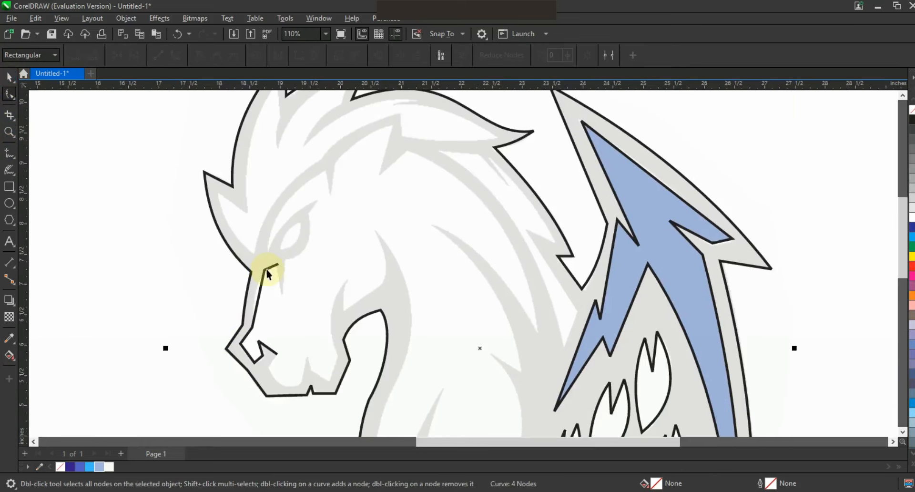
pyautogui.click(266, 267)
pyautogui.press('F5')
pyautogui.doubleClick(284, 263)
pyautogui.doubleClick(308, 216)
pyautogui.doubleClick(269, 246)
pyautogui.doubleClick(324, 170)
pyautogui.doubleClick(335, 163)
pyautogui.doubleClick(391, 125)
pyautogui.doubleClick(537, 329)
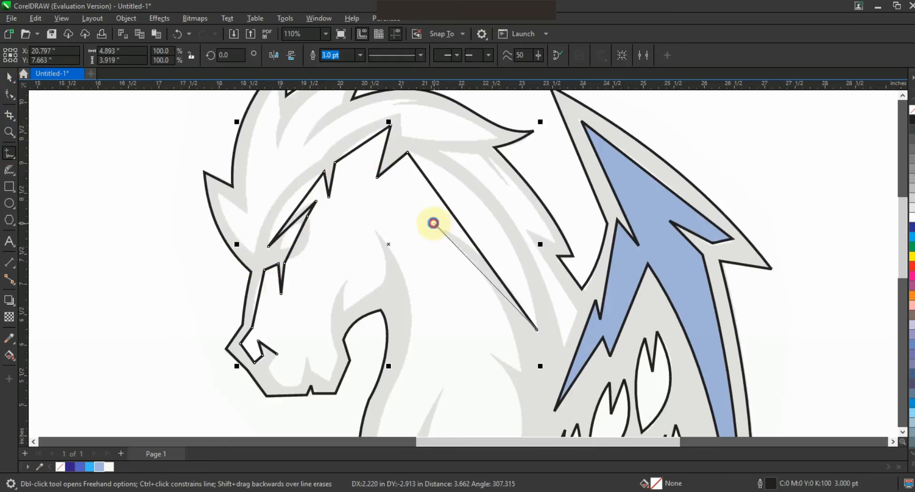
# Step: Extend the outline with straight segments through the neck notches, around the lower body and back up the chest
pyautogui.doubleClick(522, 373)
pyautogui.click(903, 432)
pyautogui.doubleClick(489, 143)
pyautogui.doubleClick(500, 298)
pyautogui.doubleClick(527, 272)
pyautogui.doubleClick(468, 408)
pyautogui.doubleClick(483, 397)
pyautogui.doubleClick(442, 180)
pyautogui.doubleClick(395, 326)
pyautogui.doubleClick(410, 141)
# Step: Trace the throat, cheek, jaw and mouth with straight segments and close the head and body outline at the nostril
pyautogui.click(903, 96)
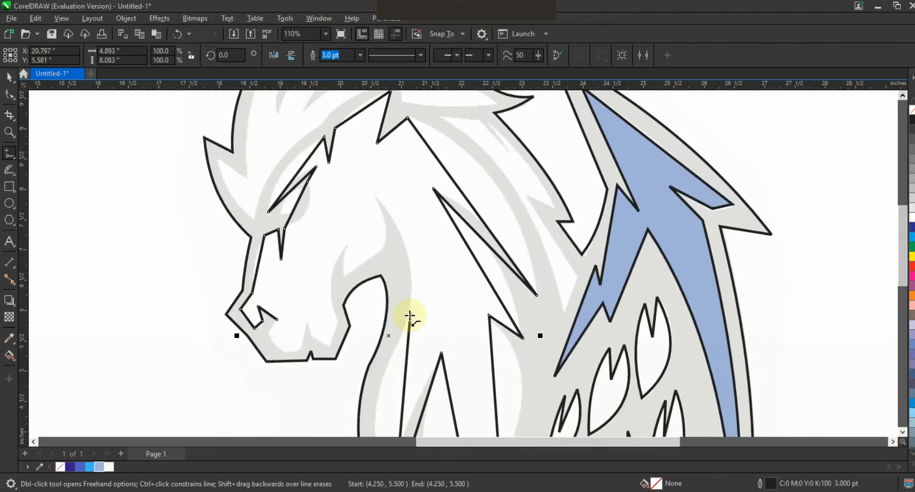
pyautogui.doubleClick(346, 275)
pyautogui.doubleClick(347, 243)
pyautogui.doubleClick(337, 322)
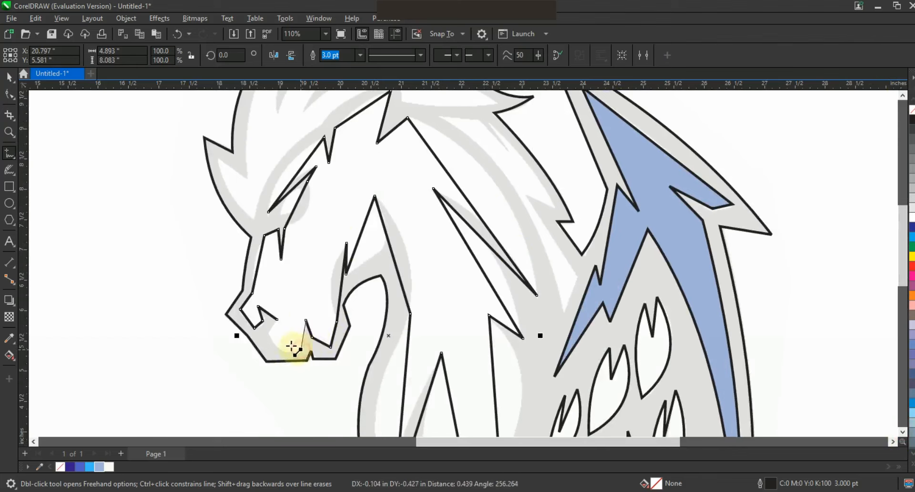
pyautogui.doubleClick(272, 333)
pyautogui.click(277, 319)
# Step: Bend the outline's segments over the brow, beneath the eye, along the nose and around the chin to match the sketch
pyautogui.click(10, 95)
pyautogui.press('F3')
pyautogui.moveTo(222, 131)
pyautogui.mouseDown()
pyautogui.moveTo(301, 201)
pyautogui.moveTo(429, 389)
pyautogui.mouseUp()
pyautogui.hotkey('shift', 'F2')
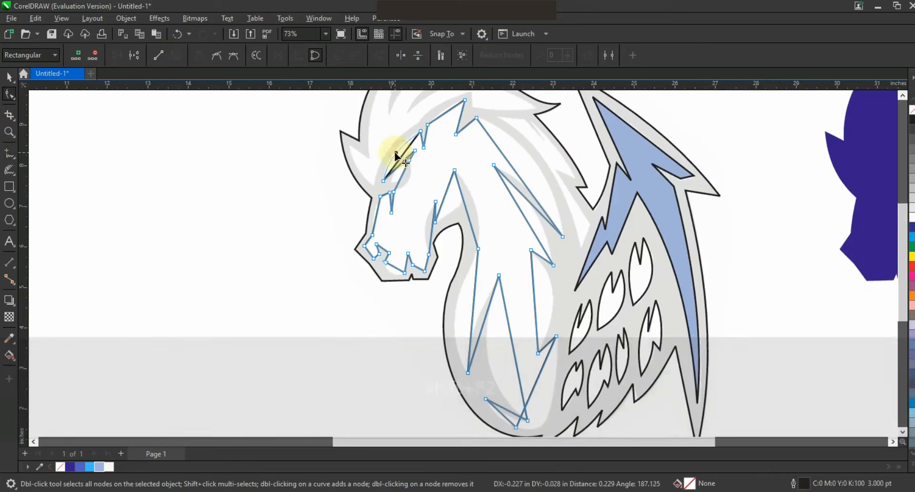
pyautogui.click(9, 132)
pyautogui.click(454, 213)
pyautogui.click(336, 185)
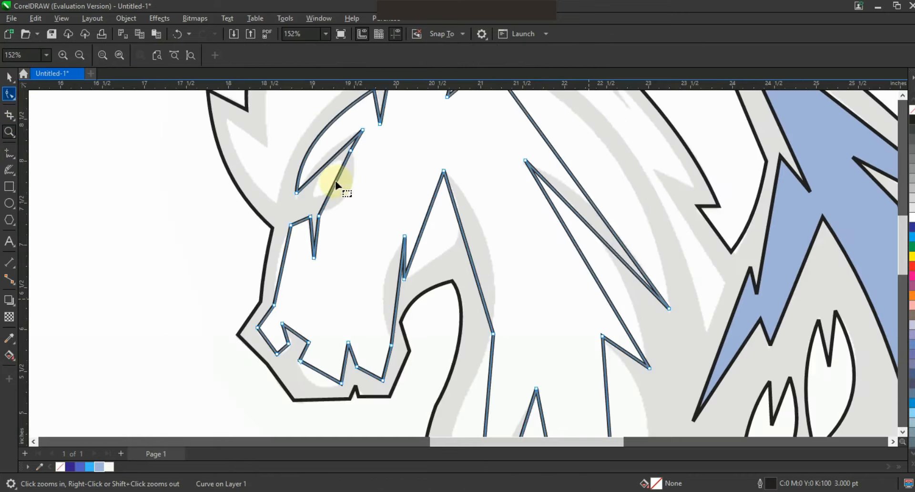
pyautogui.moveTo(350, 189); pyautogui.dragTo(351, 190)
pyautogui.moveTo(283, 263); pyautogui.dragTo(279, 260)
pyautogui.moveTo(313, 367); pyautogui.dragTo(333, 384)
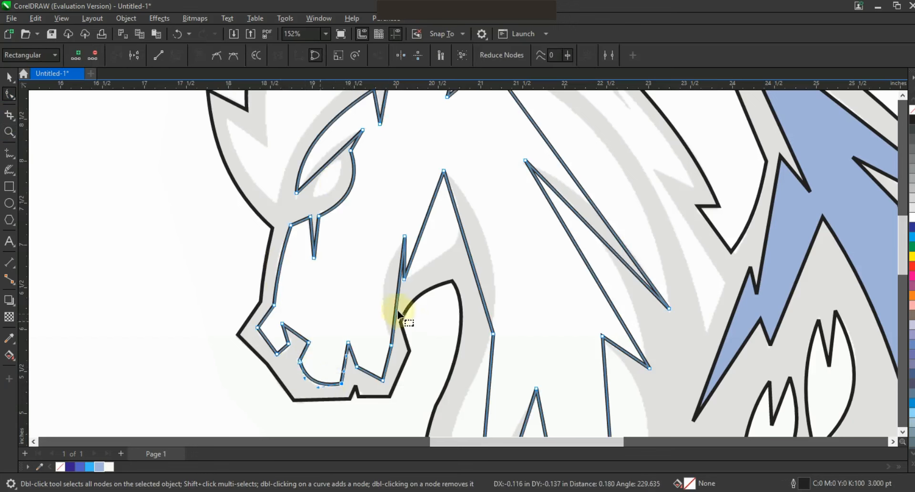
# Step: Curve the jaw, throat, upper eye edge and pointed neck stripe of the head and body outline along the sketch
pyautogui.moveTo(400, 315); pyautogui.dragTo(383, 289)
pyautogui.moveTo(467, 243); pyautogui.dragTo(486, 239)
pyautogui.moveTo(432, 205); pyautogui.dragTo(478, 251)
pyautogui.moveTo(329, 162); pyautogui.dragTo(329, 166)
pyautogui.moveTo(577, 164); pyautogui.dragTo(605, 151)
pyautogui.moveTo(577, 213); pyautogui.dragTo(586, 200)
pyautogui.moveTo(576, 247); pyautogui.dragTo(599, 241)
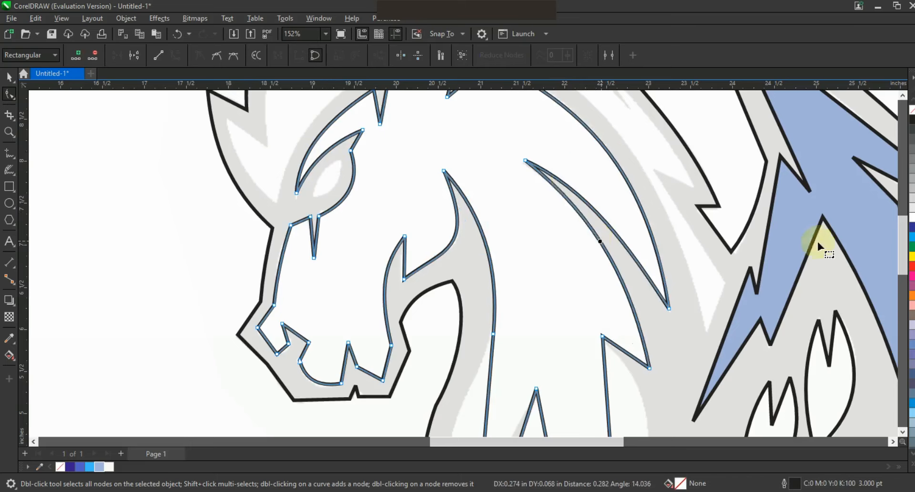
# Step: Curve the forehead, the back of the body, the chest stripe and the remaining lower body segments to match the sketch
pyautogui.press('F3')
pyautogui.moveTo(590, 321); pyautogui.dragTo(605, 316)
pyautogui.moveTo(496, 133); pyautogui.dragTo(496, 130)
pyautogui.click(9, 132)
pyautogui.press('F3')
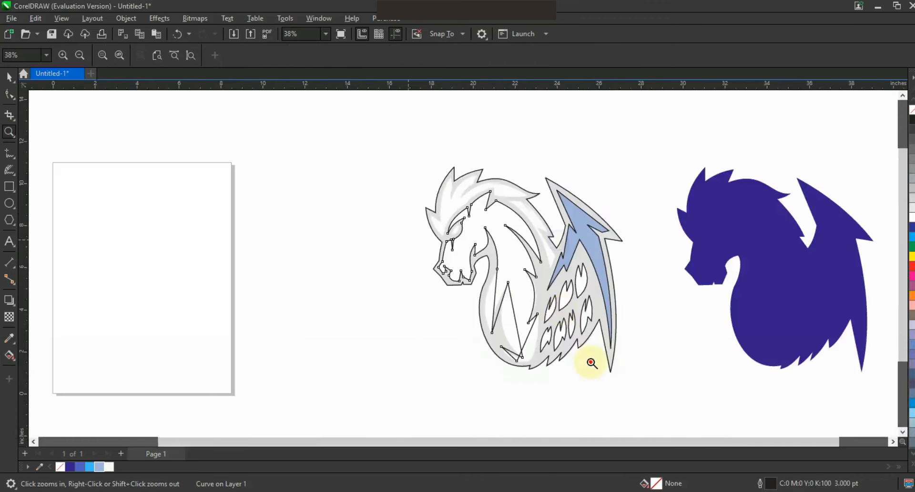
pyautogui.moveTo(590, 362); pyautogui.dragTo(410, 239)
pyautogui.click(9, 96)
pyautogui.press('F10')
pyautogui.moveTo(447, 290)
pyautogui.mouseDown()
pyautogui.moveTo(423, 288)
pyautogui.moveTo(452, 302)
pyautogui.mouseUp()
pyautogui.moveTo(508, 327); pyautogui.dragTo(468, 334)
pyautogui.moveTo(550, 348); pyautogui.dragTo(555, 409)
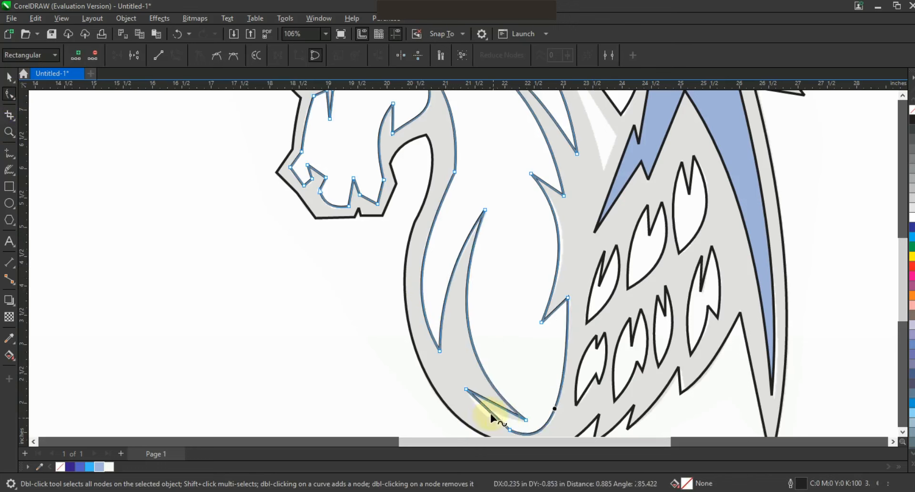
pyautogui.moveTo(492, 414)
pyautogui.mouseDown()
pyautogui.moveTo(486, 419)
pyautogui.moveTo(500, 413)
pyautogui.mouseUp()
# Step: Move the four inner body, wing and feather shapes onto the dark blue silhouette with an off-white fill and no outline
pyautogui.click(903, 95)
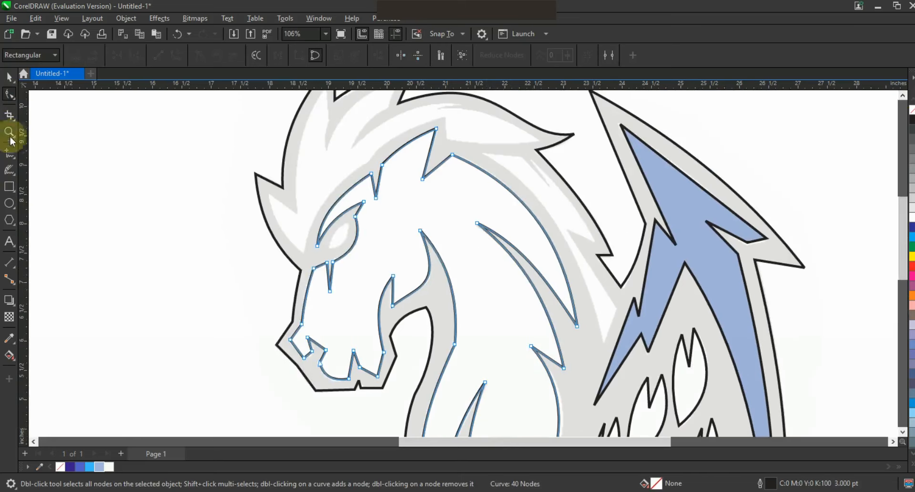
pyautogui.click(10, 137)
pyautogui.press('F4')
pyautogui.moveTo(376, 143); pyautogui.dragTo(675, 302)
pyautogui.click(10, 78)
pyautogui.scroll(-1, 304, 216)
pyautogui.press('Escape')
pyautogui.moveTo(241, 166); pyautogui.dragTo(515, 395)
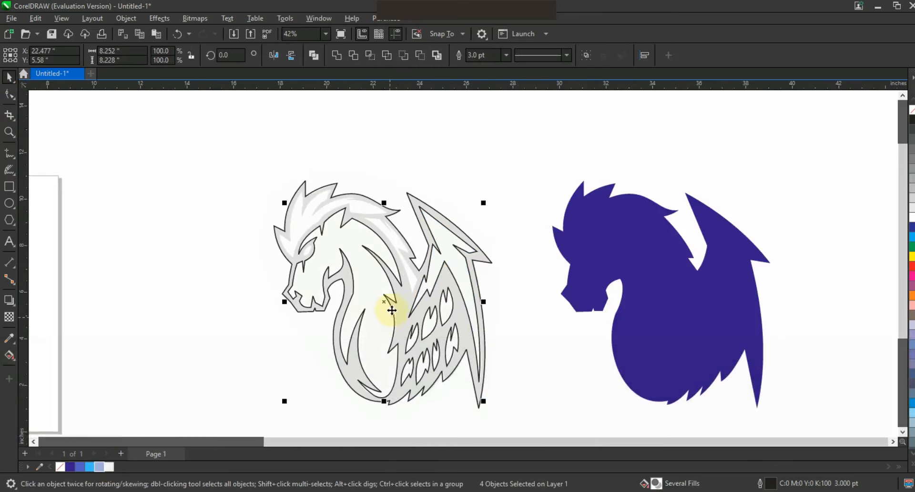
pyautogui.moveTo(386, 305); pyautogui.dragTo(664, 301)
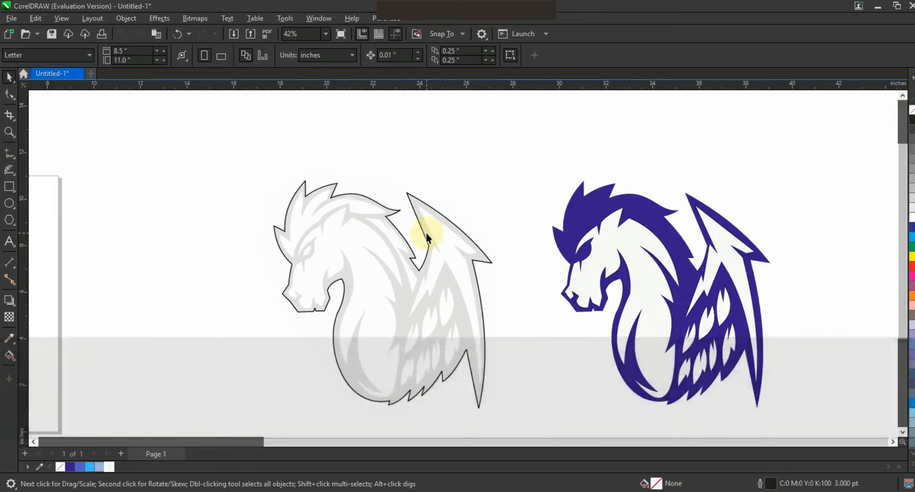
pyautogui.scroll(-2, 418, 228)
pyautogui.press('Escape')
# Step: Trace the inner area of the upper mane and its tufts as a closed shape of straight segments
pyautogui.click(10, 134)
pyautogui.moveTo(296, 169); pyautogui.dragTo(549, 280)
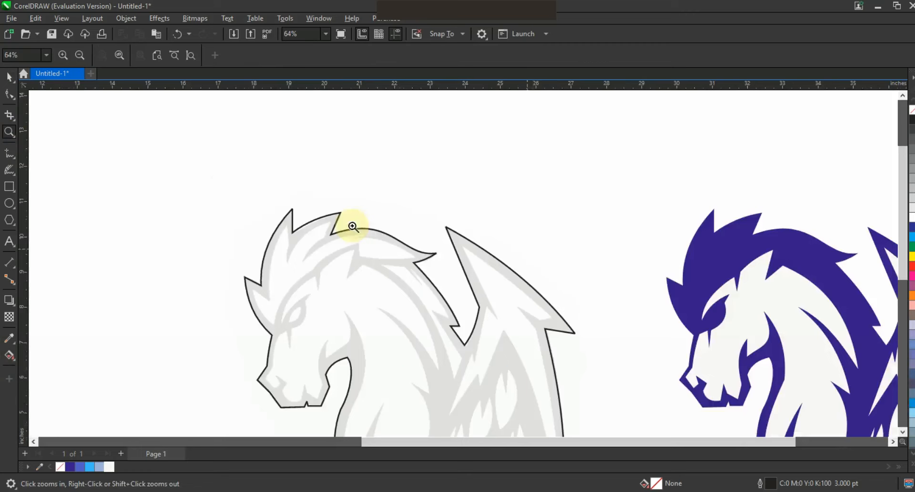
pyautogui.moveTo(221, 176); pyautogui.dragTo(562, 372)
pyautogui.click(9, 153)
pyautogui.click(256, 356)
pyautogui.click(325, 258)
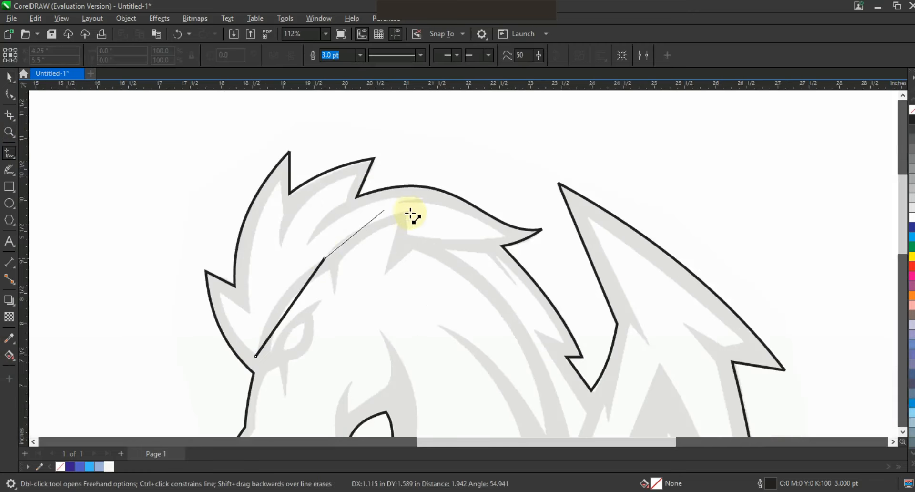
pyautogui.click(407, 210)
pyautogui.click(407, 234)
pyautogui.click(501, 234)
pyautogui.click(395, 202)
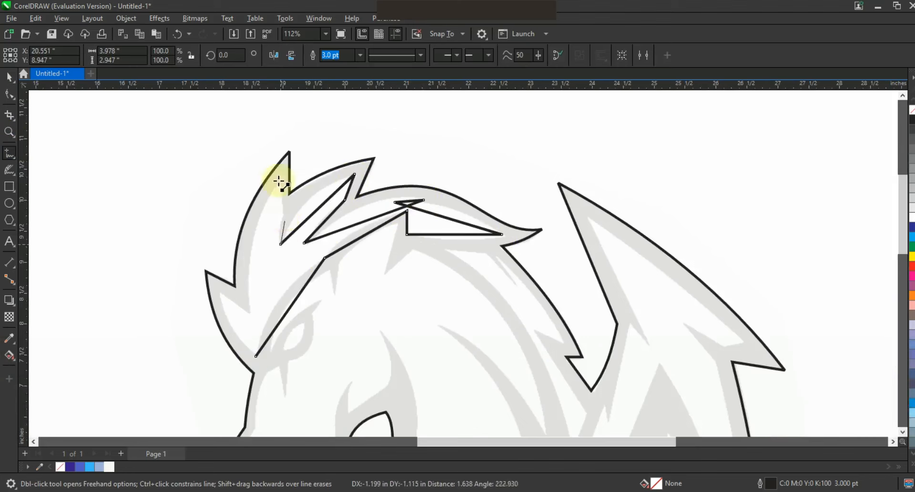
pyautogui.click(247, 310)
pyautogui.click(222, 296)
# Step: Bend the straight sides of the upper mane shape to follow the sketched tufts and the mane's lower edge
pyautogui.moveTo(361, 223); pyautogui.dragTo(362, 206)
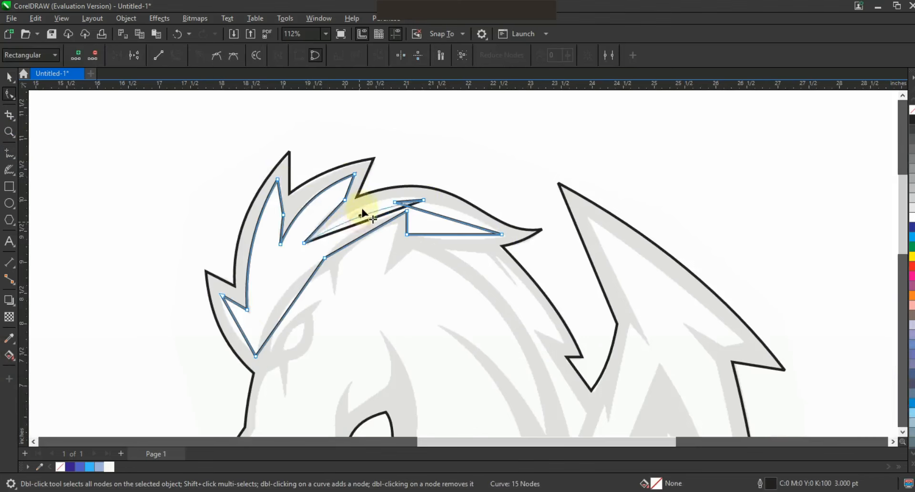
pyautogui.moveTo(450, 218); pyautogui.dragTo(452, 211)
pyautogui.moveTo(368, 232); pyautogui.dragTo(363, 223)
pyautogui.moveTo(289, 310); pyautogui.dragTo(276, 304)
pyautogui.click(234, 325)
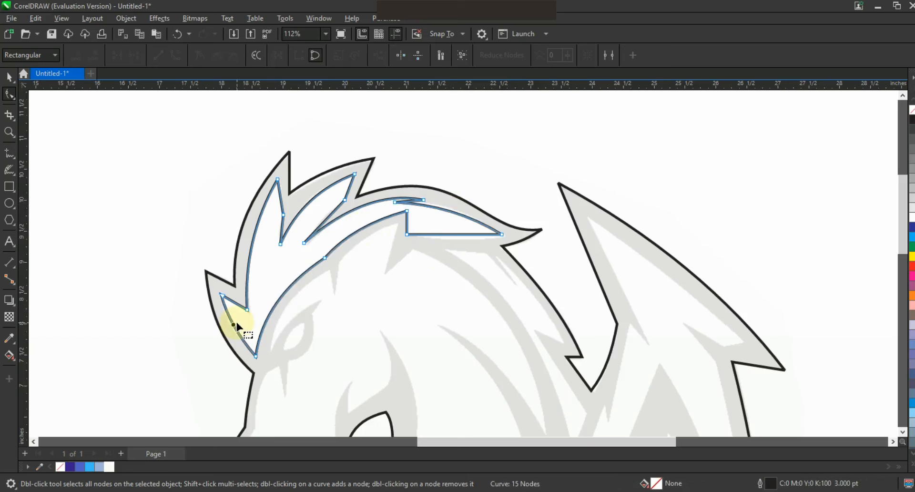
pyautogui.click(9, 77)
pyautogui.press('F3')
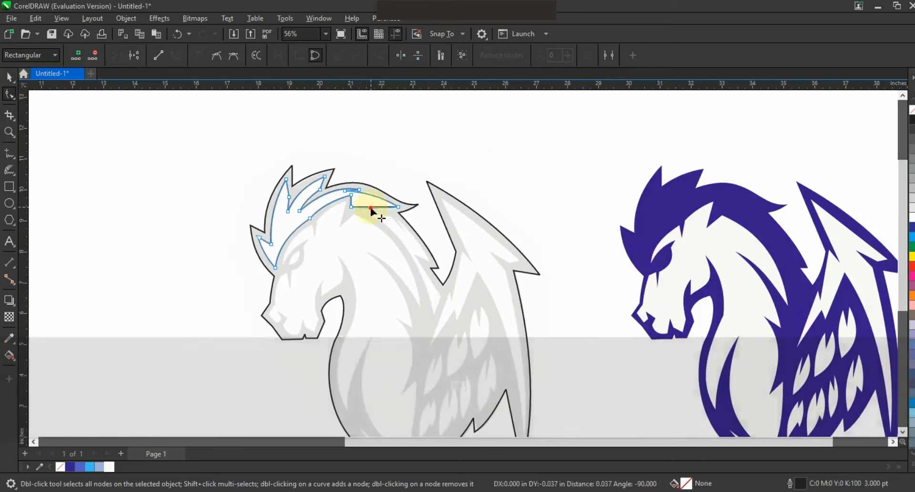
# Step: Fill the upper mane shape off-white, move it onto the dark blue silhouette and remove its outline
pyautogui.click(113, 467)
pyautogui.press('space')
pyautogui.moveTo(286, 214); pyautogui.dragTo(660, 216)
pyautogui.rightClick(913, 111)
pyautogui.press('Escape')
# Step: Trace the horse's inner eye as a small closed shape and curve its sides to match the sketch
pyautogui.click(9, 153)
pyautogui.press('F2')
pyautogui.moveTo(234, 204); pyautogui.dragTo(546, 329)
pyautogui.click(212, 223)
pyautogui.click(209, 225)
pyautogui.click(9, 94)
pyautogui.moveTo(198, 242); pyautogui.dragTo(192, 237)
# Step: Fill the eye shape white, remove its outline and place it over the eye area of the dark blue silhouette
pyautogui.click(9, 76)
pyautogui.click(911, 217)
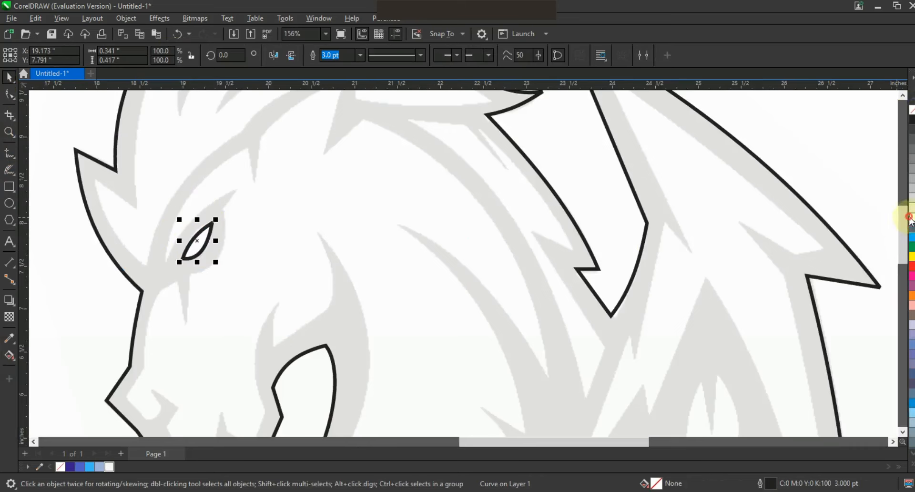
pyautogui.rightClick(911, 111)
pyautogui.press('F3')
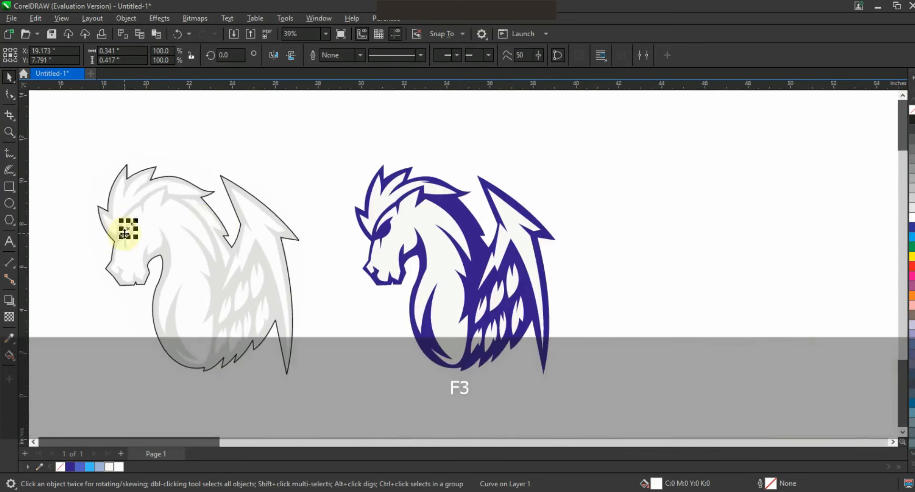
pyautogui.click(701, 249)
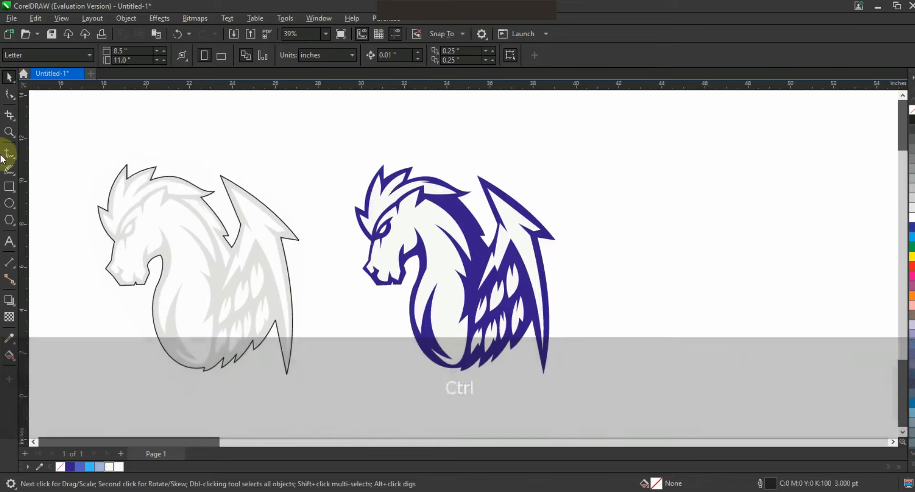
# Step: Trace the lower mane strip behind the neck as a closed shape of straight segments
pyautogui.click(10, 132)
pyautogui.click(305, 264)
pyautogui.press('F5')
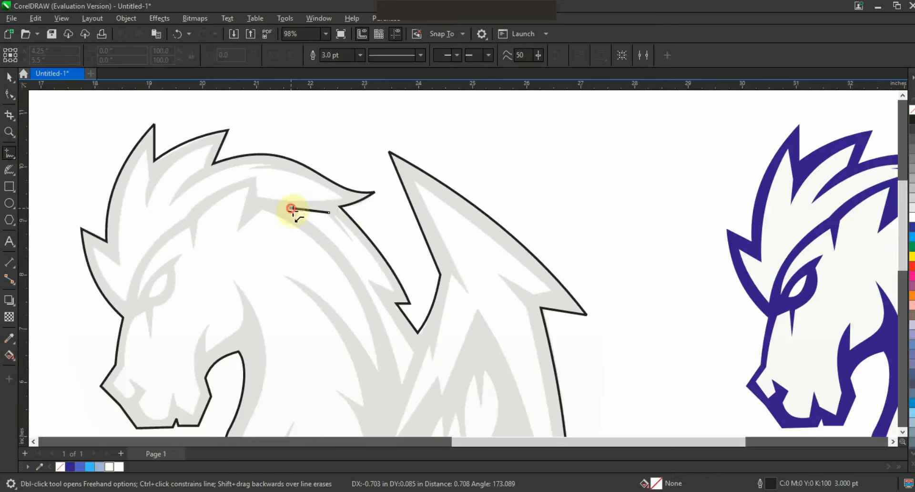
pyautogui.click(291, 208)
pyautogui.click(337, 213)
# Step: Bend the long inner and outer sides of the lower mane strip to follow the sketch
pyautogui.click(9, 94)
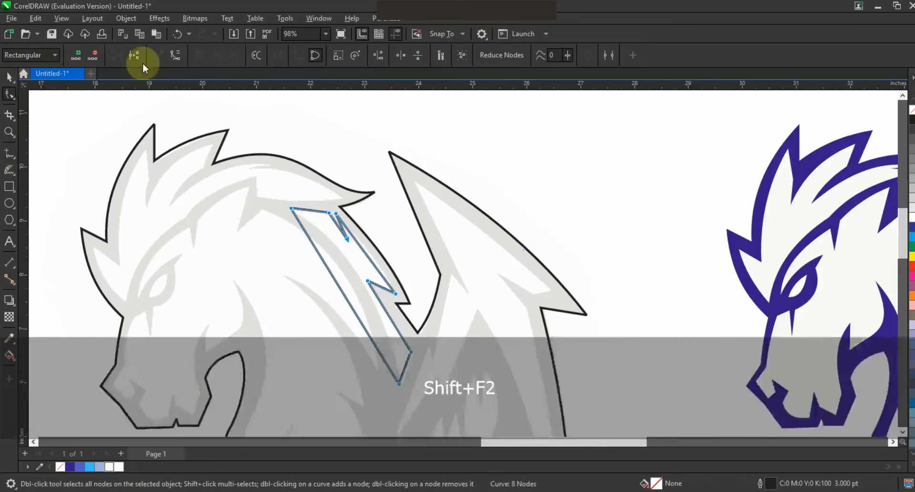
pyautogui.hotkey('shift', 'F2')
pyautogui.moveTo(461, 270); pyautogui.dragTo(483, 247)
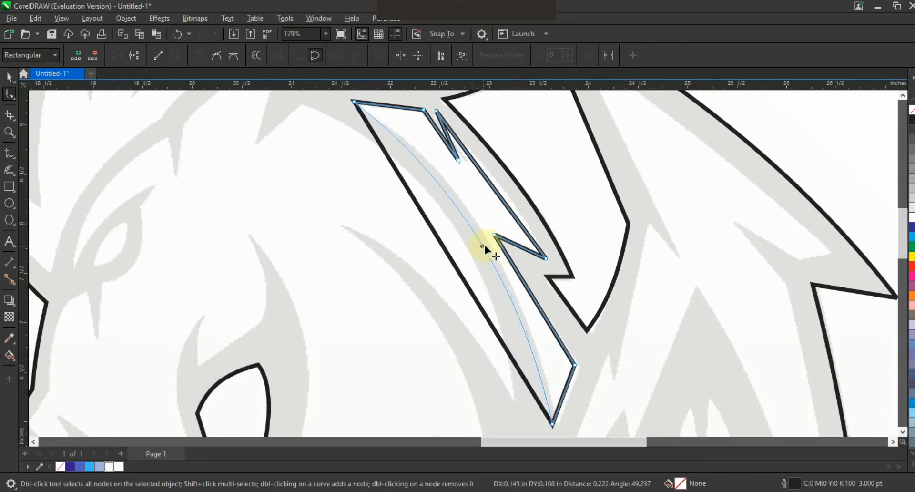
pyautogui.moveTo(514, 215); pyautogui.dragTo(519, 220)
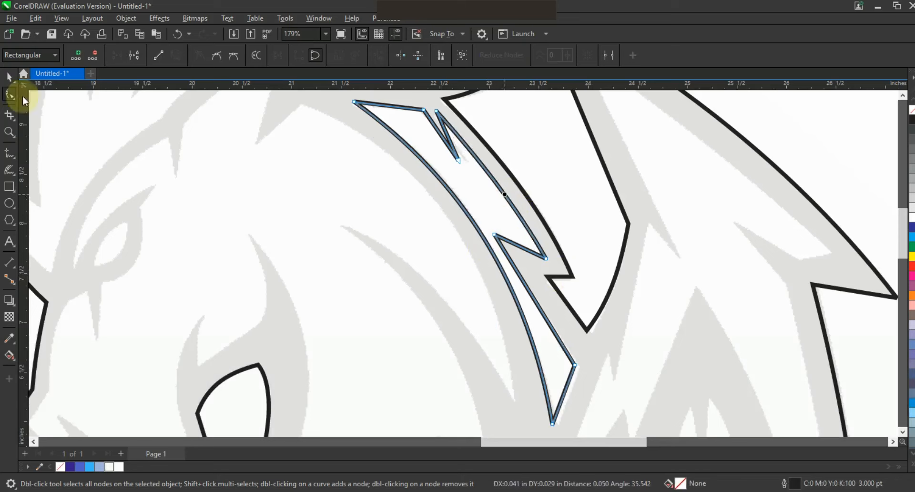
# Step: Fill the lower mane strip with #F9F8F6, move it onto the dark blue silhouette and remove its outline
pyautogui.click(9, 76)
pyautogui.press('F3')
pyautogui.moveTo(168, 167); pyautogui.dragTo(568, 372)
pyautogui.hotkey('shift', 'F2')
pyautogui.press('Escape')
pyautogui.moveTo(304, 196); pyautogui.dragTo(669, 196)
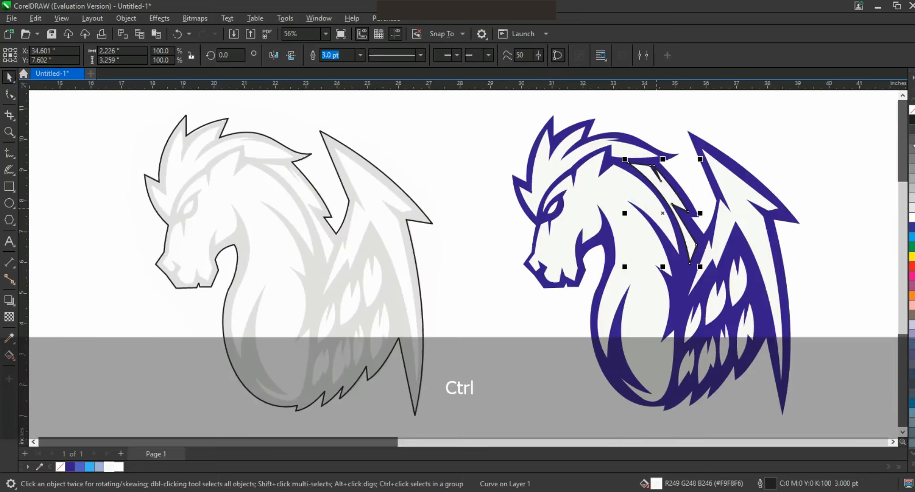
pyautogui.press('Escape')
# Step: Fill the head and body shape of the coloured horse with white
pyautogui.scroll(-2, 494, 238)
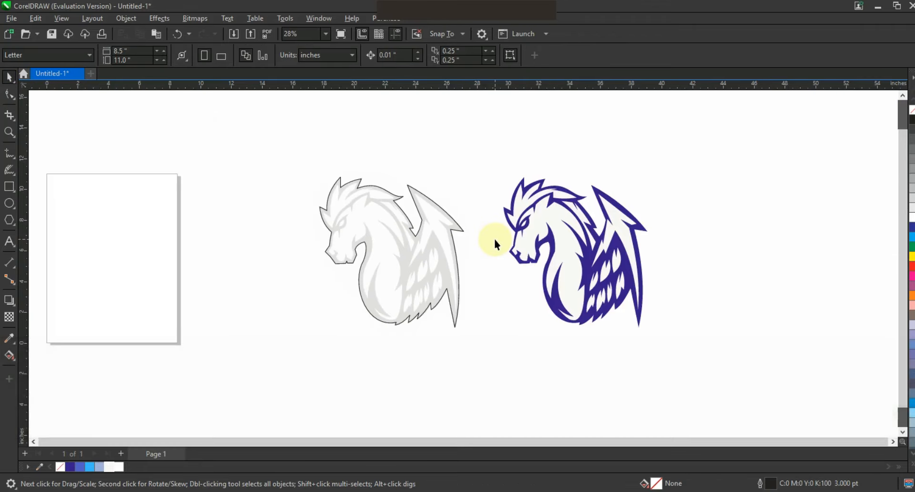
pyautogui.moveTo(726, 353); pyautogui.dragTo(727, 355)
pyautogui.hotkey('shift', 'F2')
pyautogui.press('Escape')
pyautogui.click(473, 302)
pyautogui.click(300, 278)
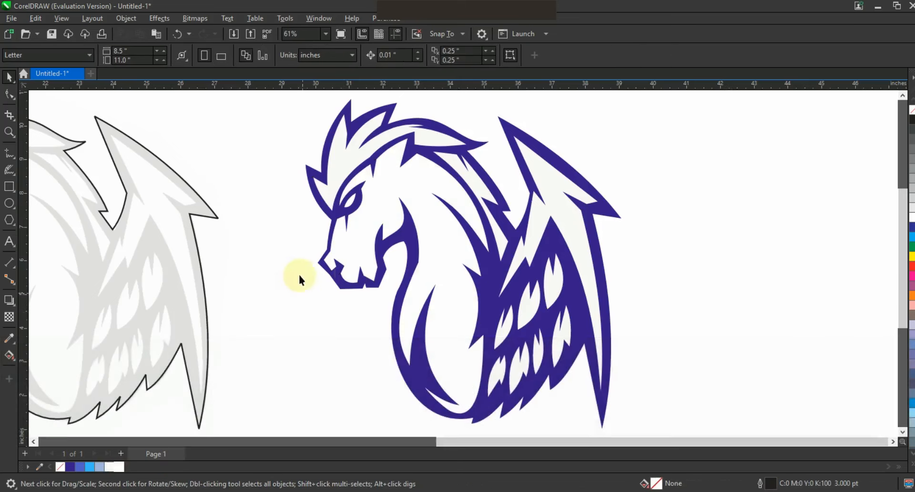
# Step: Trace an open zigzag shading line of straight segments from the horse's jaw across the neck to the wing base
pyautogui.press('F5')
pyautogui.moveTo(364, 208); pyautogui.dragTo(375, 200)
pyautogui.click(377, 198)
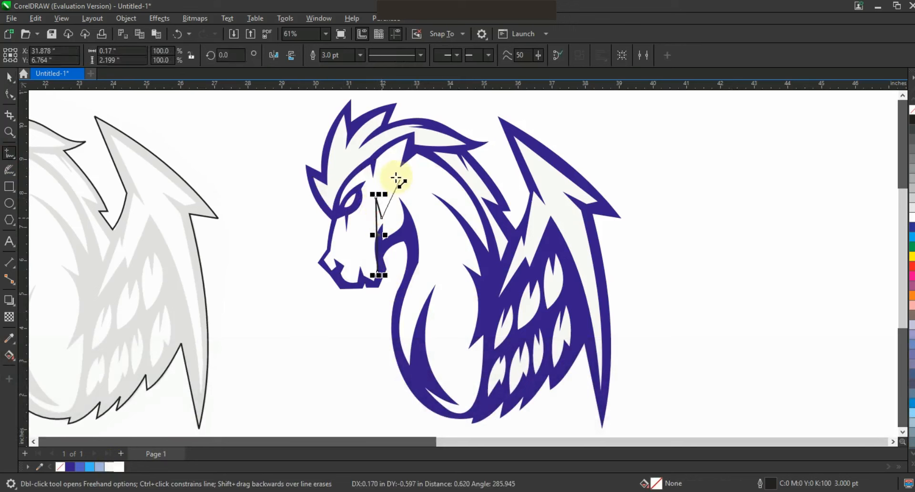
pyautogui.click(430, 240)
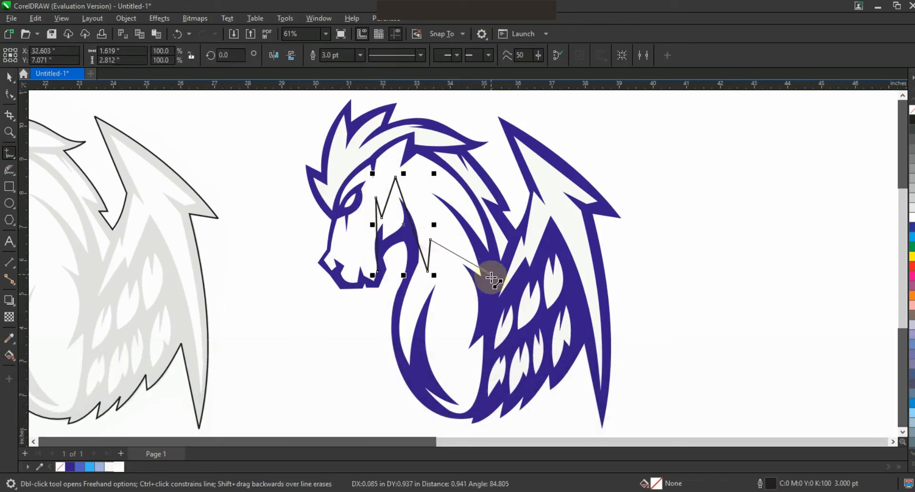
pyautogui.click(486, 279)
# Step: Convert the neck shading line's segments to curves and bend its jaw segment to follow the cheek
pyautogui.click(9, 94)
pyautogui.moveTo(181, 125); pyautogui.dragTo(576, 393)
pyautogui.moveTo(378, 272); pyautogui.dragTo(379, 271)
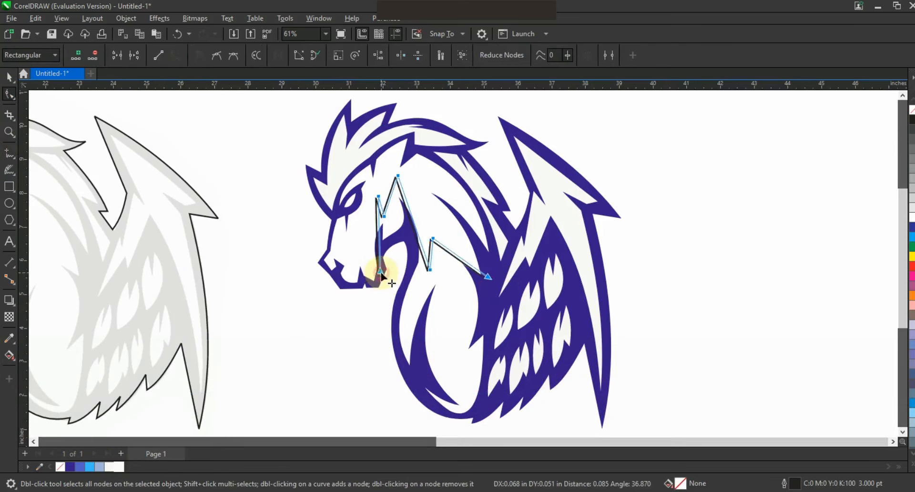
pyautogui.hotkey('ctrl', 'z')
pyautogui.hotkey('shift', 'F2')
pyautogui.press('Escape')
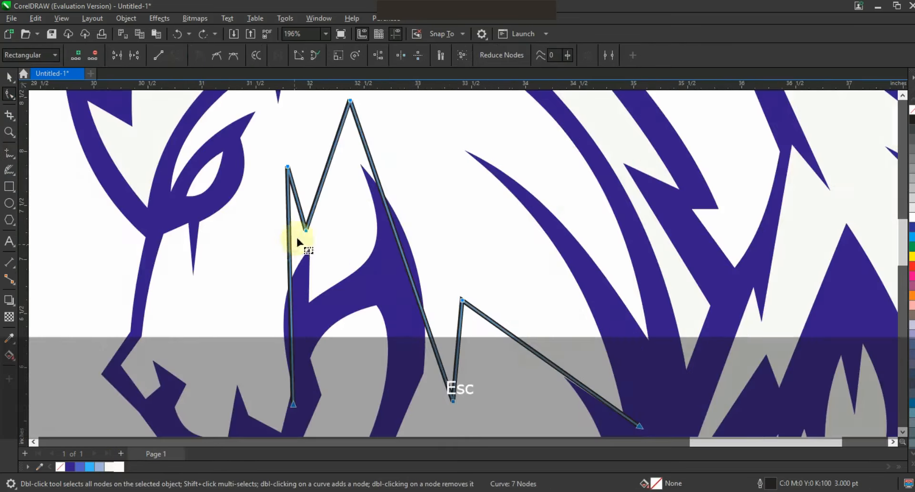
pyautogui.moveTo(290, 258); pyautogui.dragTo(280, 258)
pyautogui.moveTo(293, 404); pyautogui.dragTo(296, 403)
pyautogui.moveTo(273, 248); pyautogui.dragTo(268, 246)
# Step: Bend the remaining segments of the neck shading line into smooth curves along the throat and chest
pyautogui.click(291, 266)
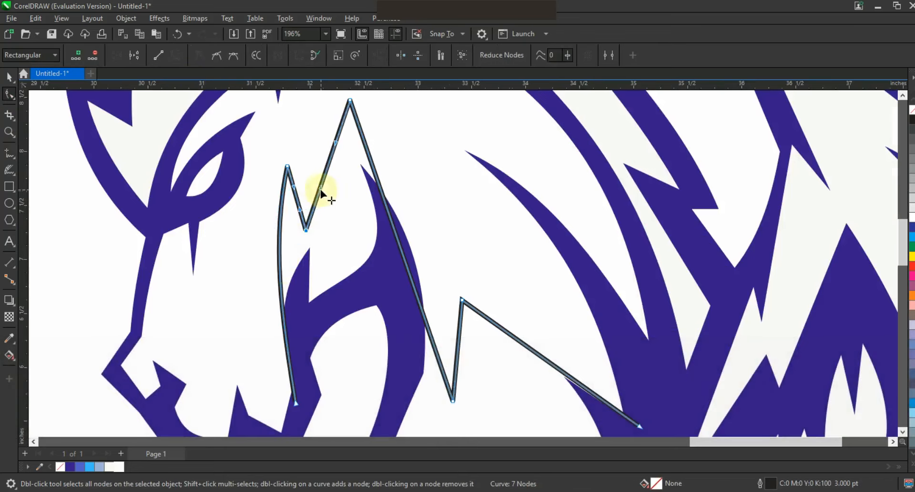
pyautogui.moveTo(367, 230); pyautogui.dragTo(367, 231)
pyautogui.moveTo(335, 143); pyautogui.dragTo(352, 148)
pyautogui.moveTo(350, 100); pyautogui.dragTo(347, 101)
pyautogui.moveTo(393, 224); pyautogui.dragTo(423, 216)
pyautogui.moveTo(496, 330); pyautogui.dragTo(508, 319)
# Step: Smart Fill the jaw, neck and chest areas below the shading line and colour them light grey-blue
pyautogui.press('F3')
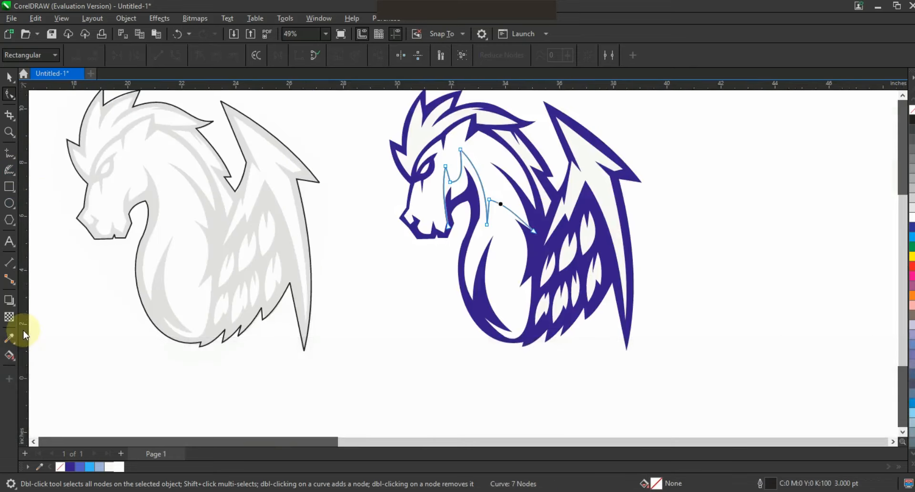
pyautogui.click(13, 359)
pyautogui.click(37, 369)
pyautogui.click(501, 239)
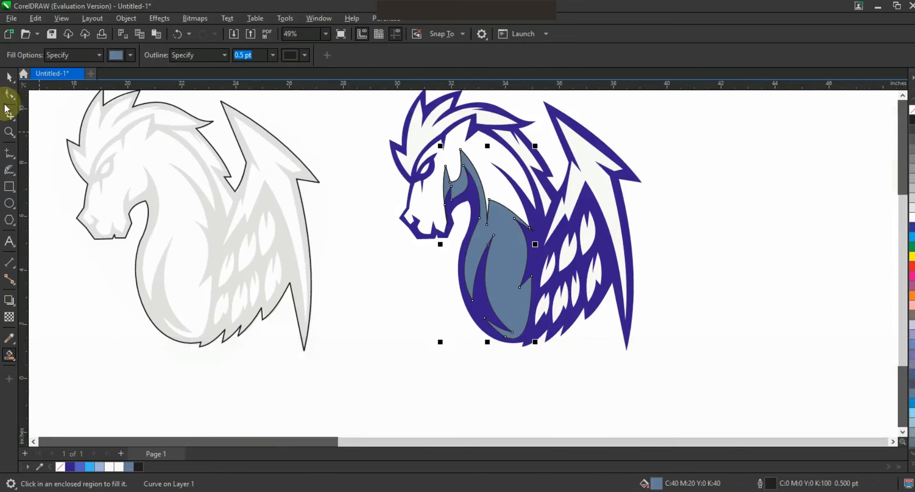
pyautogui.click(9, 78)
pyautogui.click(102, 468)
# Step: Delete the neck shading guide line and remove the outline from the light grey-blue shading shapes
pyautogui.click(528, 261)
pyautogui.click(532, 230)
pyautogui.press('Delete')
pyautogui.press('F3')
pyautogui.click(8, 135)
pyautogui.moveTo(390, 176); pyautogui.dragTo(629, 349)
pyautogui.moveTo(278, 139); pyautogui.dragTo(540, 323)
pyautogui.rightClick(534, 232)
# Step: Trace a highlight line of straight segments along the chest shading's edge beside the wing
pyautogui.click(6, 151)
pyautogui.click(404, 246)
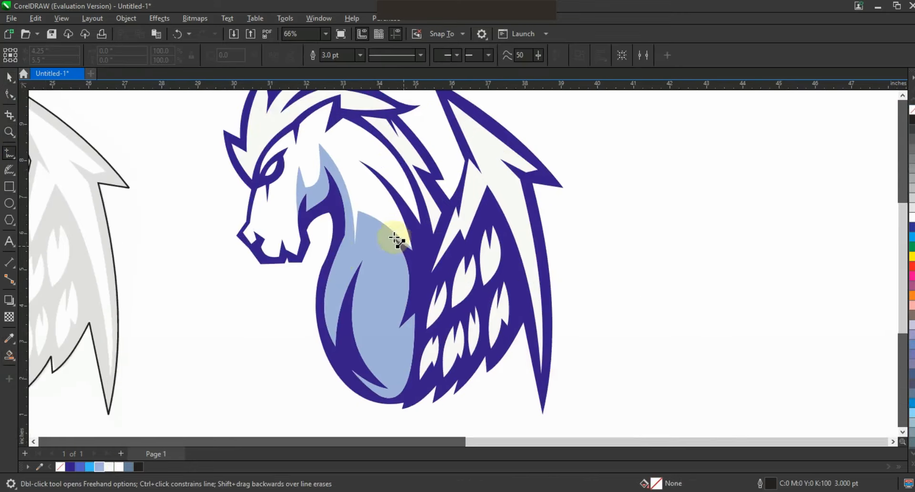
pyautogui.doubleClick(390, 236)
pyautogui.doubleClick(399, 326)
pyautogui.click(408, 318)
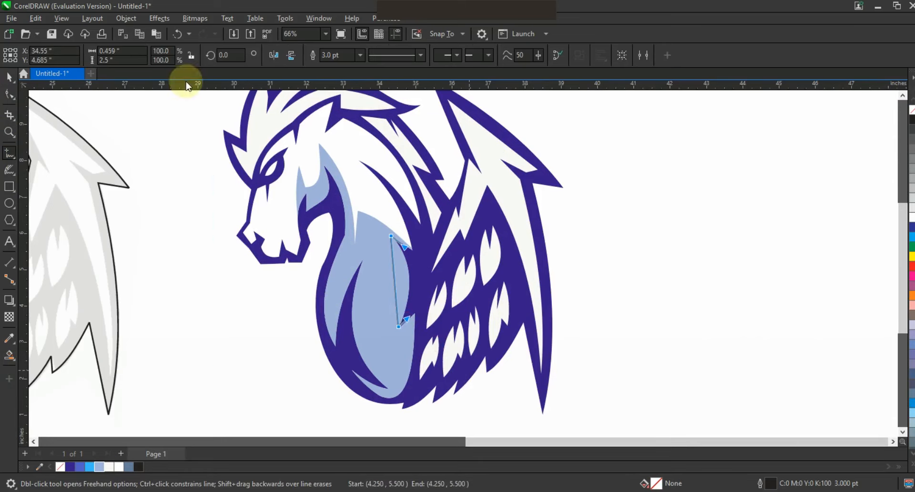
# Step: Bend the highlight line beside the wing into an arc, Smart Fill the enclosed sliver and colour it white
pyautogui.press('F10')
pyautogui.moveTo(396, 278); pyautogui.dragTo(408, 276)
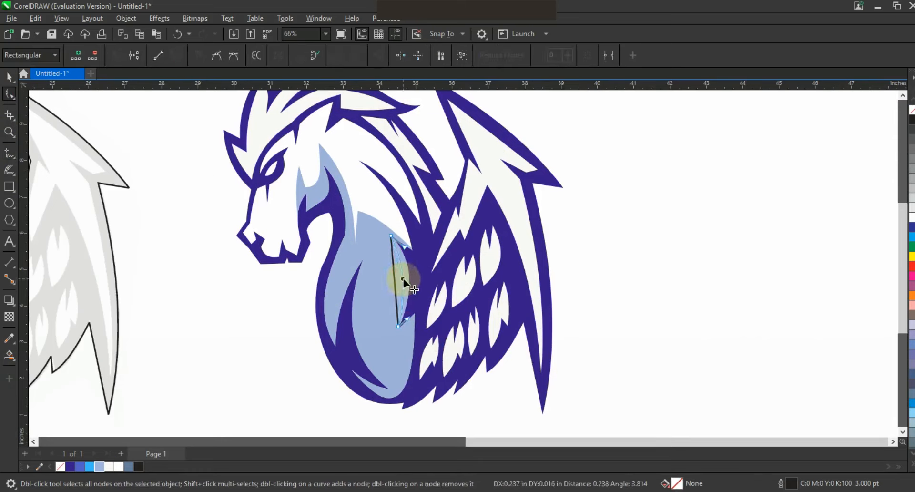
pyautogui.click(9, 355)
pyautogui.click(403, 275)
pyautogui.click(913, 218)
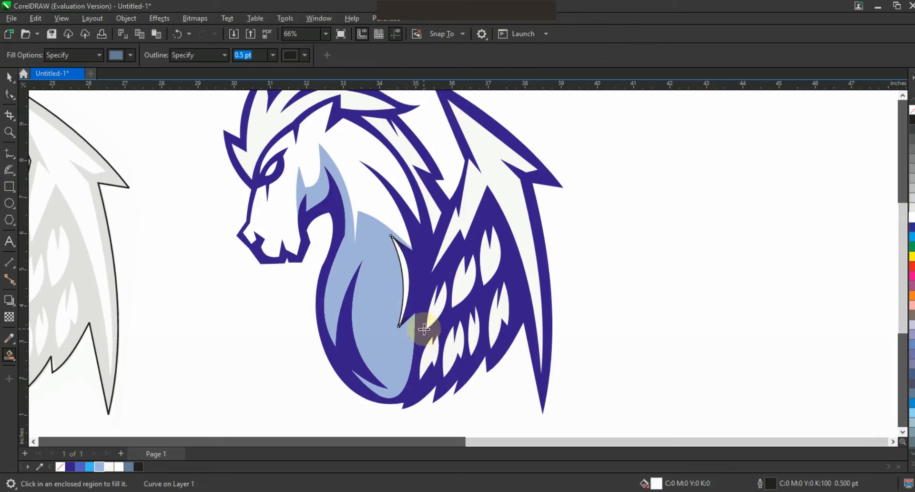
# Step: Trace a second highlight line along the dark crescent on the chest and bend its long segment to match
pyautogui.click(9, 172)
pyautogui.click(8, 155)
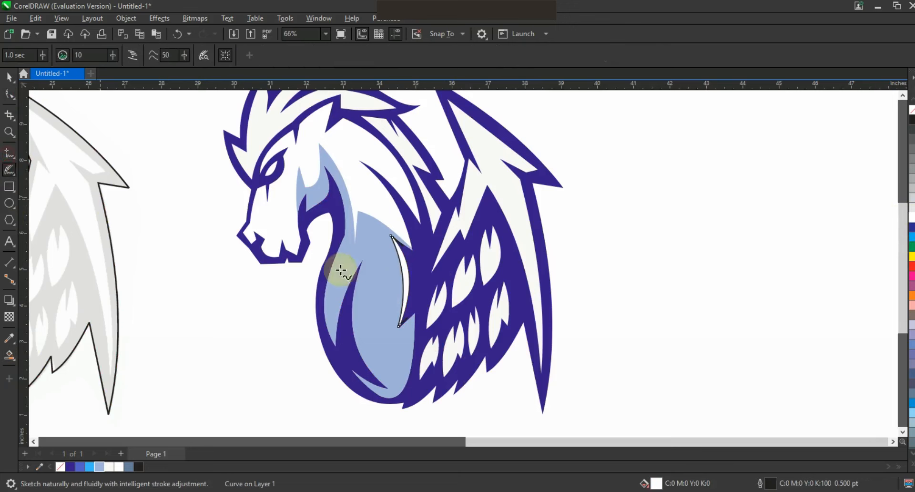
pyautogui.click(353, 282)
pyautogui.click(362, 261)
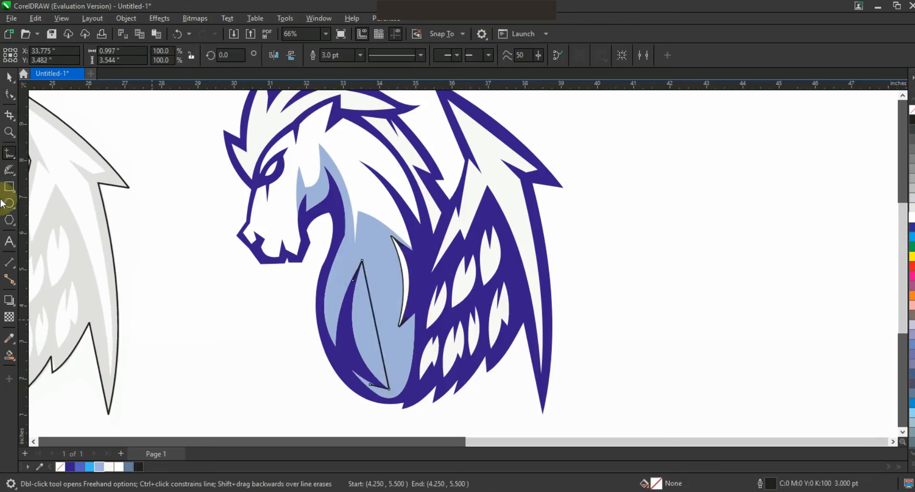
pyautogui.press('F10')
pyautogui.moveTo(361, 339); pyautogui.dragTo(361, 339)
# Step: Smart Fill the sliver beside the dark crescent with white and delete the highlight guide lines
pyautogui.click(9, 355)
pyautogui.click(367, 362)
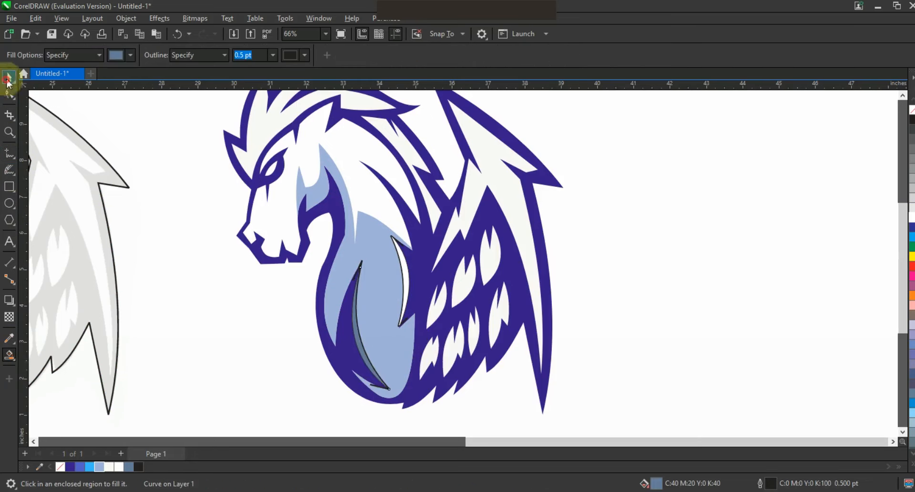
pyautogui.click(8, 79)
pyautogui.press('Delete')
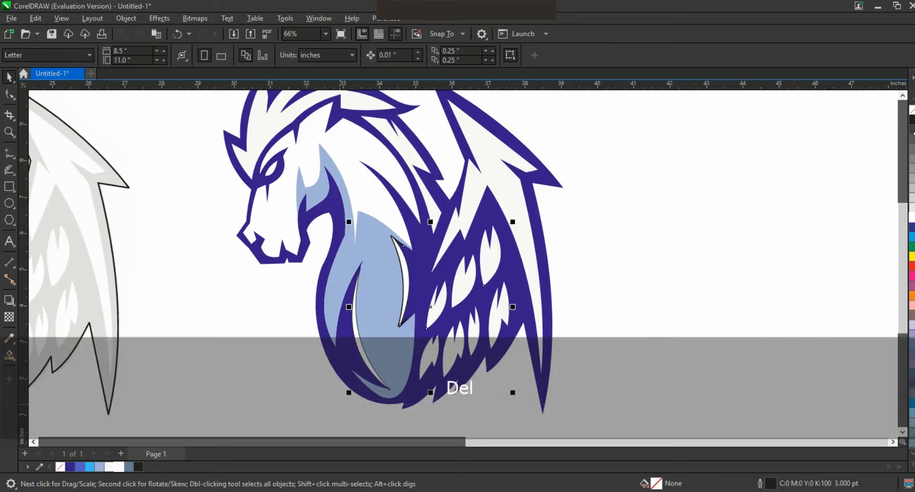
# Step: Fill all the wing feather shapes with light grey-blue
pyautogui.press('F3')
pyautogui.moveTo(518, 358); pyautogui.dragTo(454, 254)
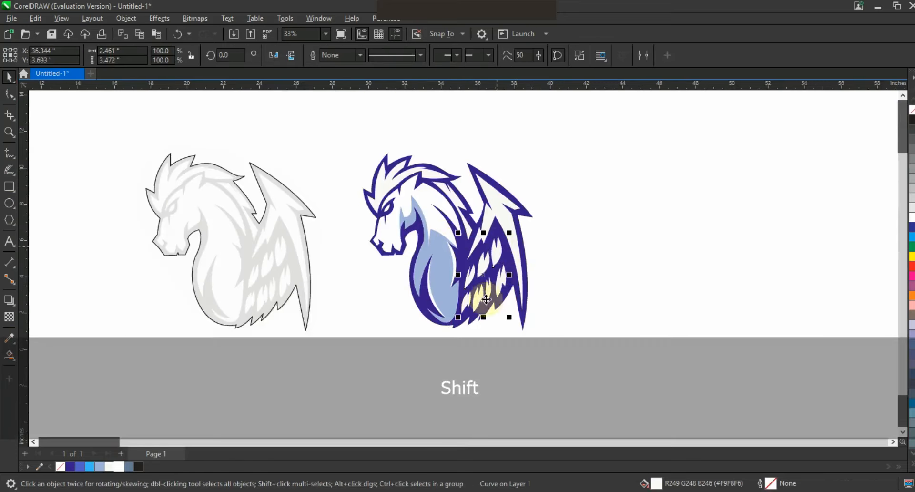
pyautogui.keyDown('shift'); pyautogui.click(494, 302); pyautogui.keyUp('shift')
pyautogui.click(99, 468)
pyautogui.click(599, 289)
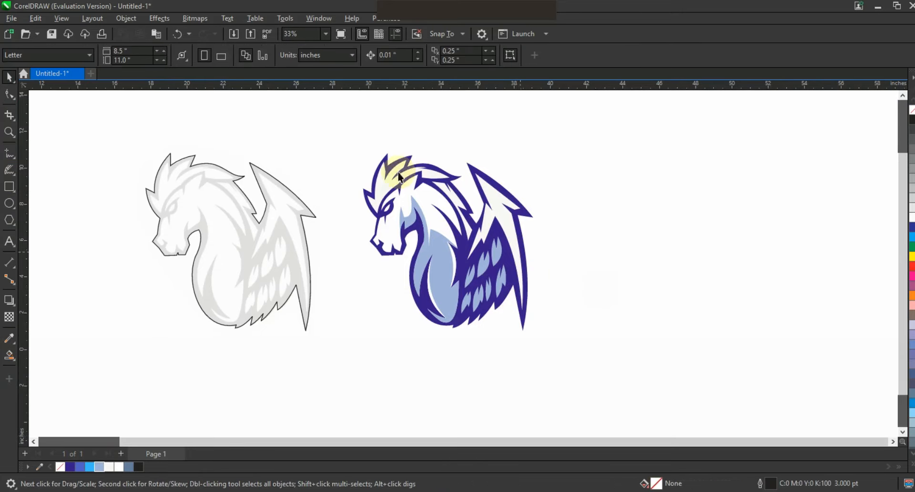
# Step: Trace an open shading line of straight segments from the wing's outer corner through its middle down to the lower tip
pyautogui.hotkey('shift', 'F2')
pyautogui.press('Escape')
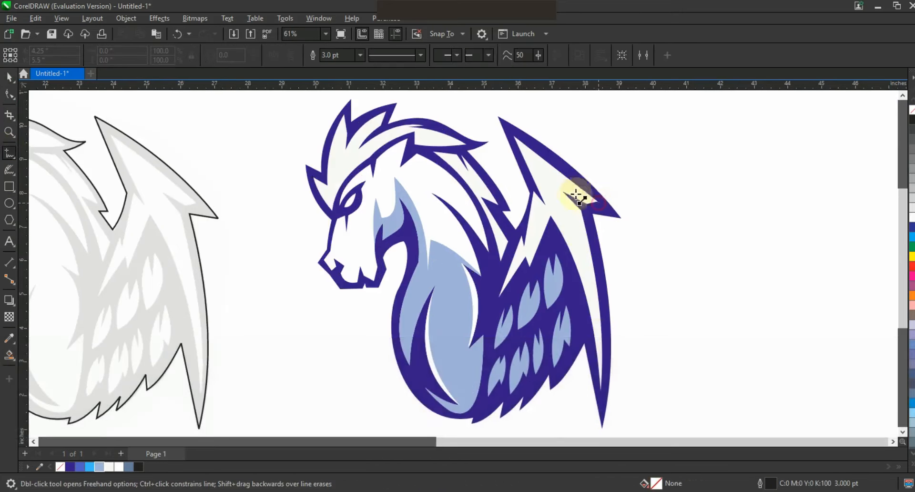
pyautogui.doubleClick(543, 174)
pyautogui.doubleClick(554, 215)
pyautogui.click(594, 405)
# Step: Convert the wing shading line to curves and bend its long lower segment along the wing strip
pyautogui.click(9, 94)
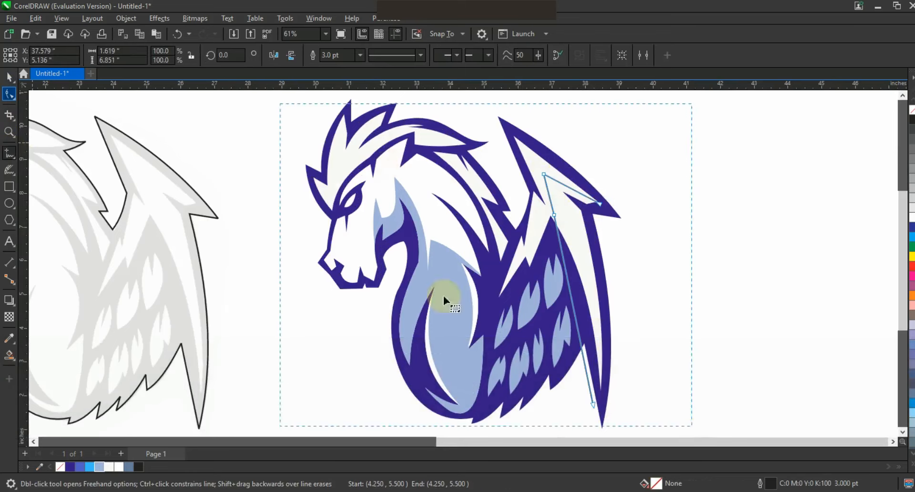
pyautogui.scroll(-1, 446, 299)
pyautogui.moveTo(494, 432); pyautogui.dragTo(496, 434)
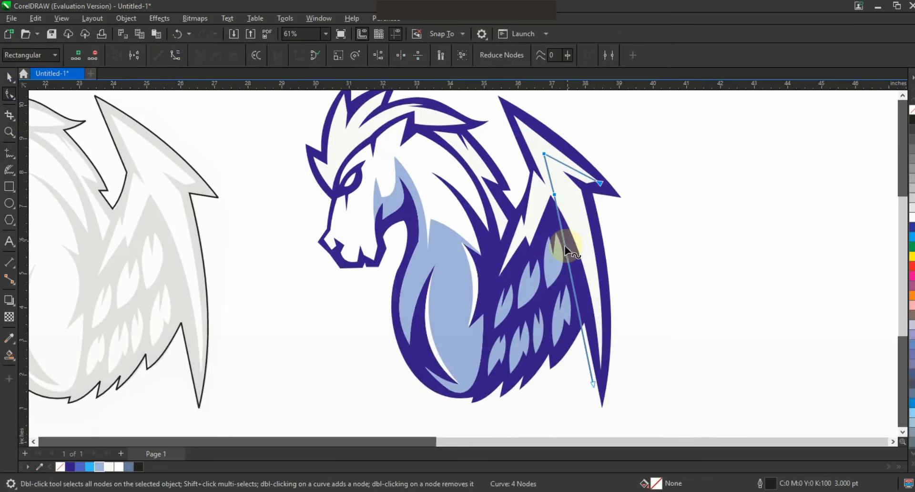
pyautogui.moveTo(566, 250); pyautogui.dragTo(575, 246)
pyautogui.hotkey('ctrl', 'z')
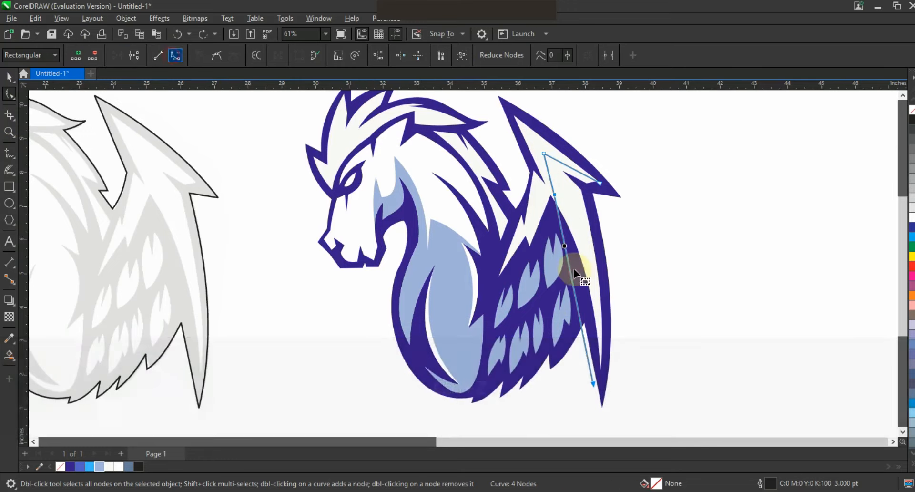
pyautogui.moveTo(574, 267); pyautogui.dragTo(588, 267)
# Step: Smart Fill the wing area enclosed by the shading line, colour it medium blue, and fill the remaining upper wing with bright blue
pyautogui.click(9, 355)
pyautogui.click(568, 198)
pyautogui.click(9, 77)
pyautogui.click(71, 467)
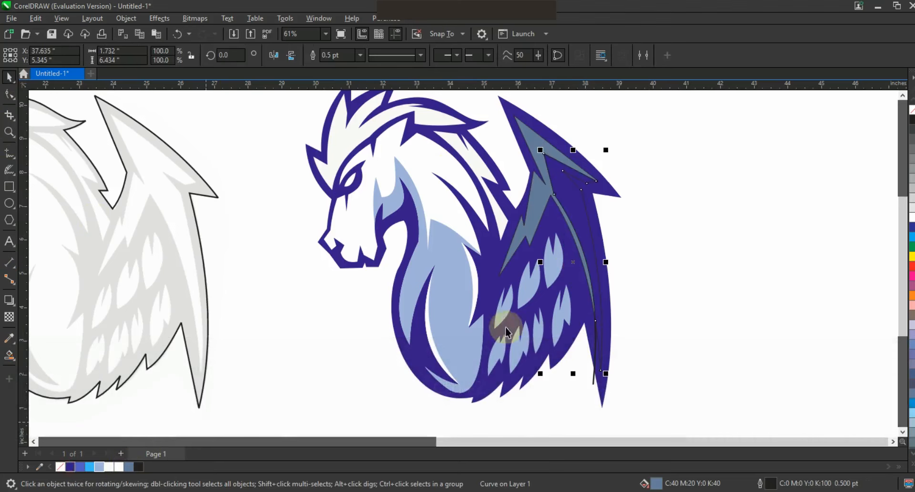
pyautogui.click(81, 467)
pyautogui.click(538, 195)
pyautogui.click(90, 467)
# Step: Delete the wing shading guide line and remove the outlines from the blue wing shapes
pyautogui.click(654, 287)
pyautogui.click(592, 384)
pyautogui.press('Delete')
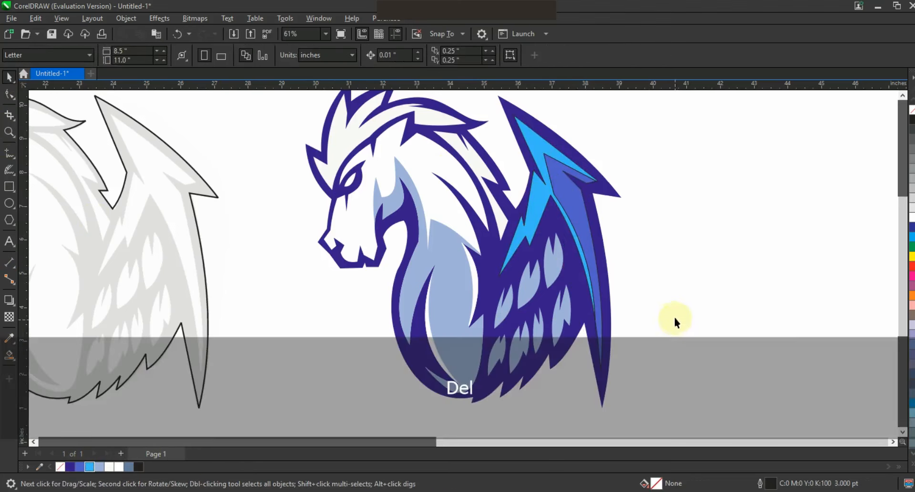
pyautogui.keyDown('shift'); pyautogui.click(541, 139); pyautogui.keyUp('shift')
pyautogui.press('F3')
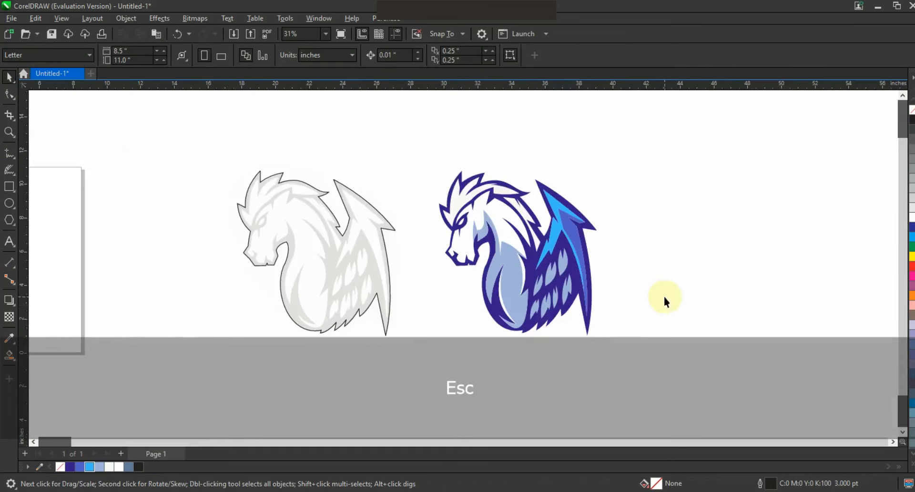
# Step: Fill the upper mane with bright blue and the lower mane strip behind the neck with medium blue
pyautogui.click(9, 132)
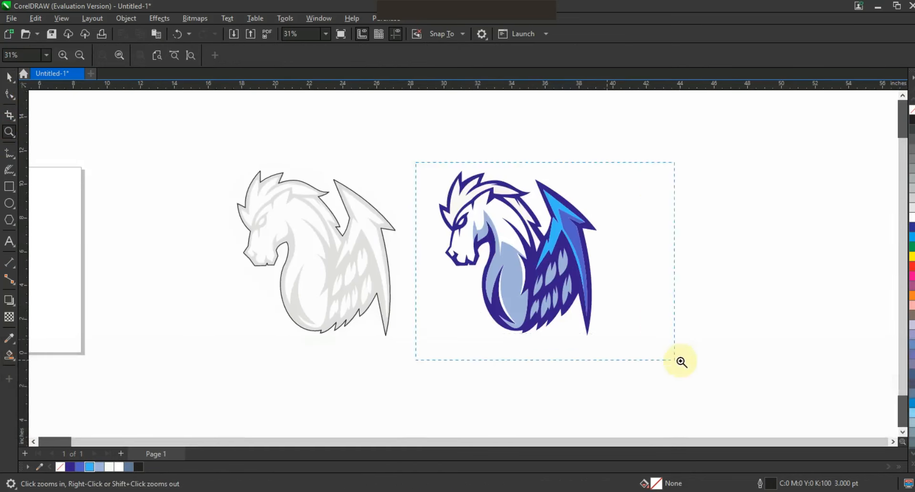
pyautogui.scroll(2, 678, 361)
pyautogui.click(10, 78)
pyautogui.click(307, 153)
pyautogui.click(89, 466)
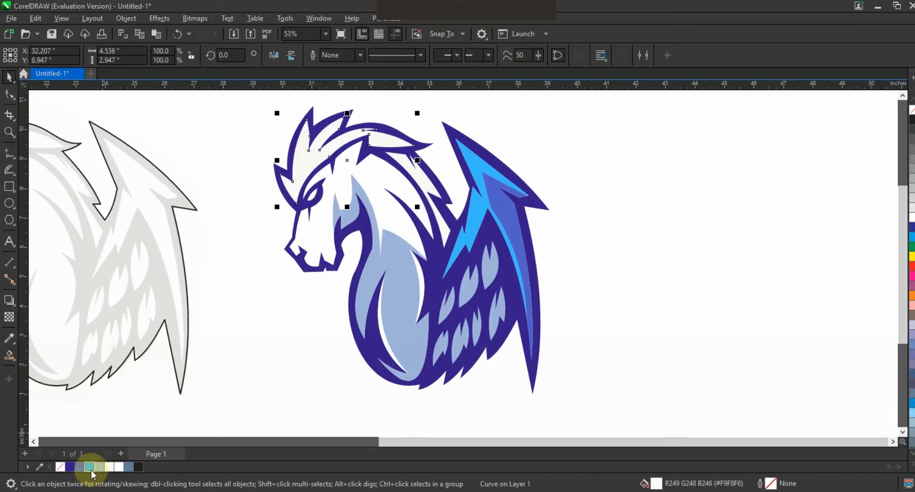
pyautogui.click(439, 188)
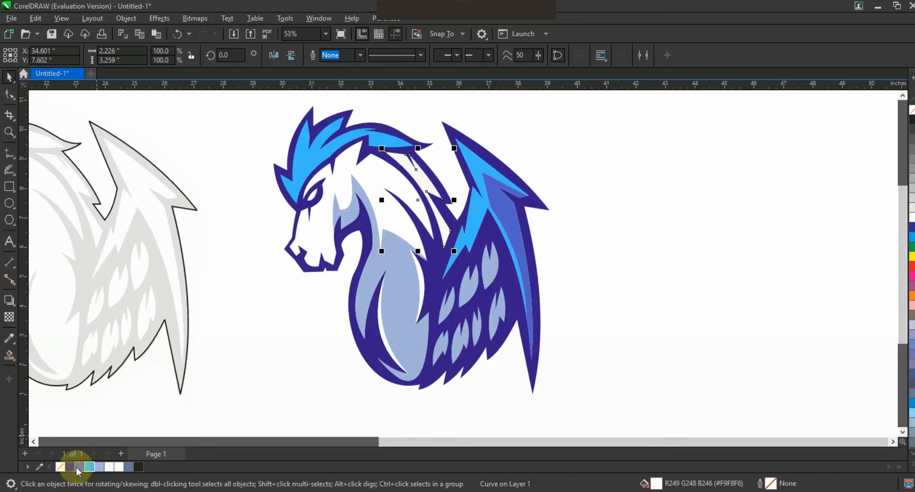
pyautogui.click(80, 467)
pyautogui.click(280, 374)
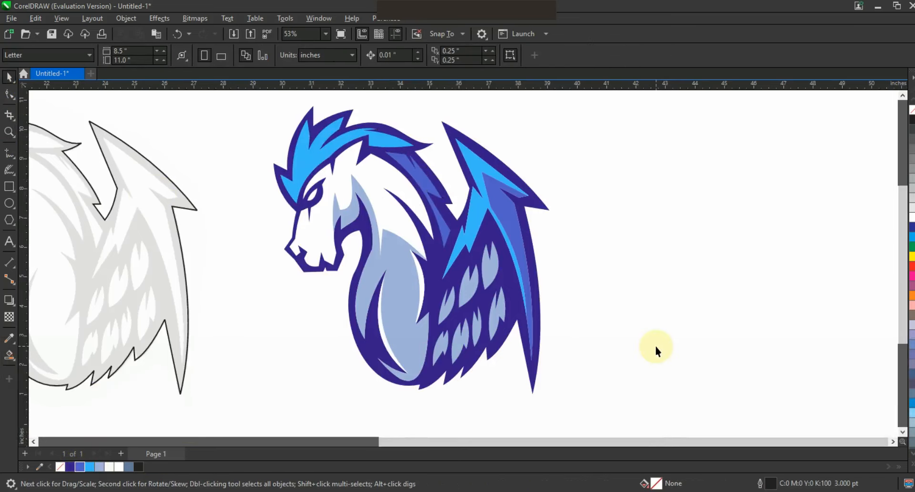
# Step: Trace an open zigzag shading line of straight segments through the upper mane, from the brow to the mane's rear tip
pyautogui.click(6, 154)
pyautogui.click(296, 213)
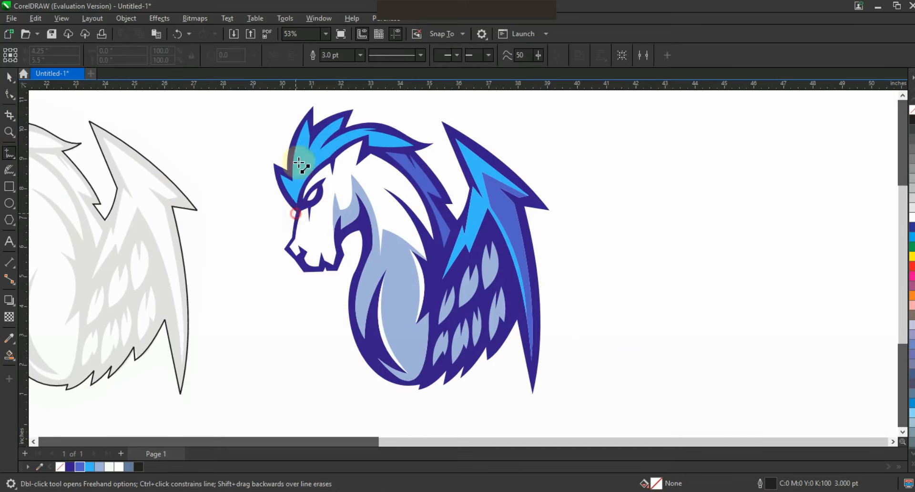
pyautogui.doubleClick(301, 146)
pyautogui.doubleClick(304, 165)
pyautogui.doubleClick(315, 157)
pyautogui.click(417, 146)
# Step: Convert the mane shading line to curves and bend its front and long rear segments to follow the mane
pyautogui.click(9, 94)
pyautogui.click(296, 185)
pyautogui.hotkey('ctrl', 'z')
pyautogui.moveTo(545, 261); pyautogui.dragTo(259, 112)
pyautogui.click(175, 55)
pyautogui.moveTo(297, 185); pyautogui.dragTo(295, 185)
pyautogui.moveTo(357, 152); pyautogui.dragTo(357, 138)
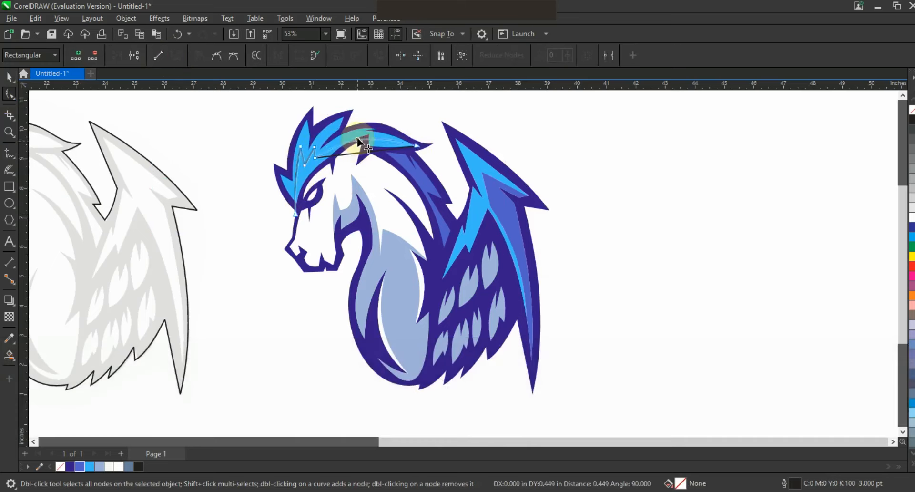
# Step: Smart Fill the mane areas below the shading line, colour them #505ECB and delete the guide line
pyautogui.click(9, 355)
pyautogui.click(312, 168)
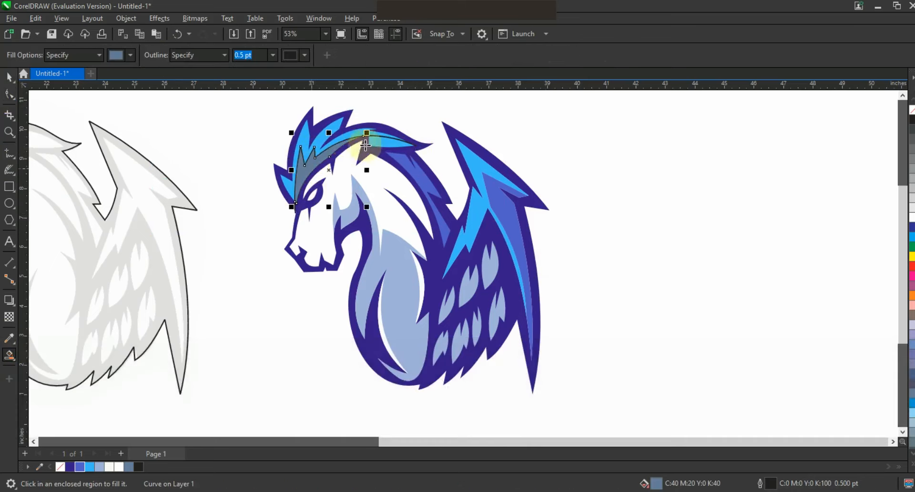
pyautogui.click(9, 76)
pyautogui.keyDown('shift'); pyautogui.click(178, 439); pyautogui.keyUp('shift')
pyautogui.click(80, 467)
pyautogui.click(237, 221)
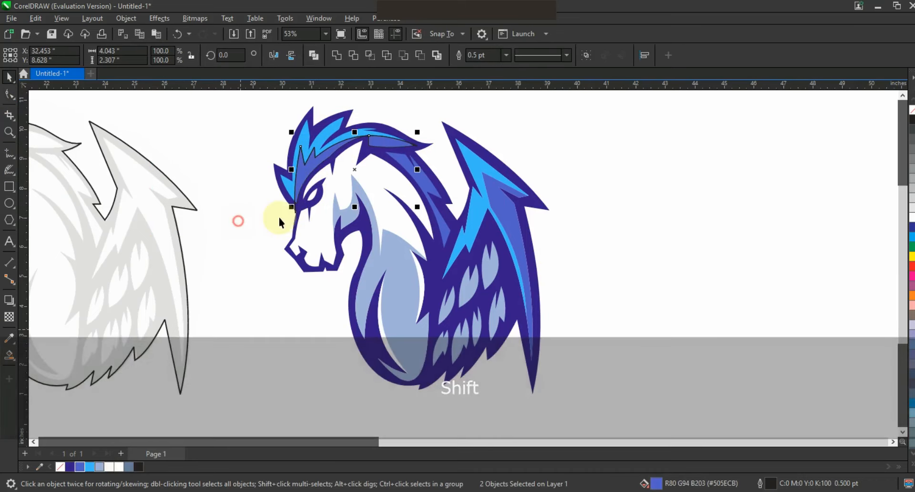
pyautogui.click(295, 212)
pyautogui.press('Delete')
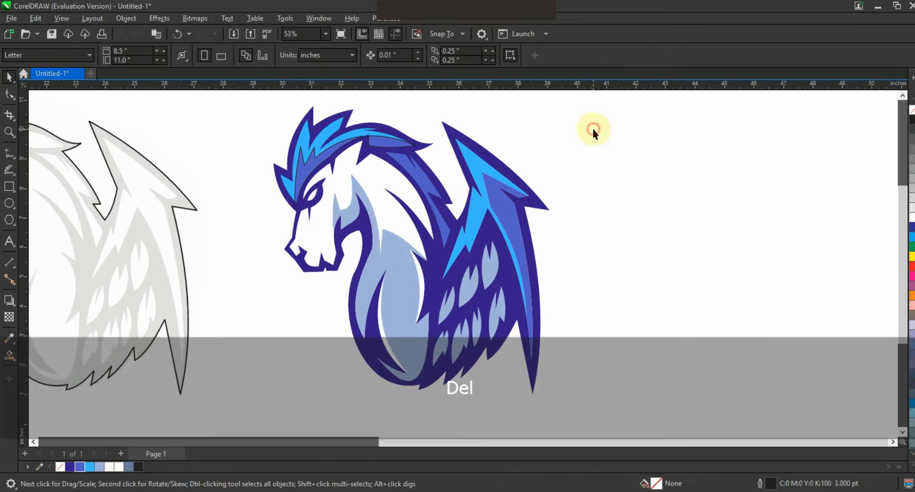
# Step: Trace an open zigzag line of straight segments from the brow around the back of the eye and below it to the face's front edge
pyautogui.click(10, 153)
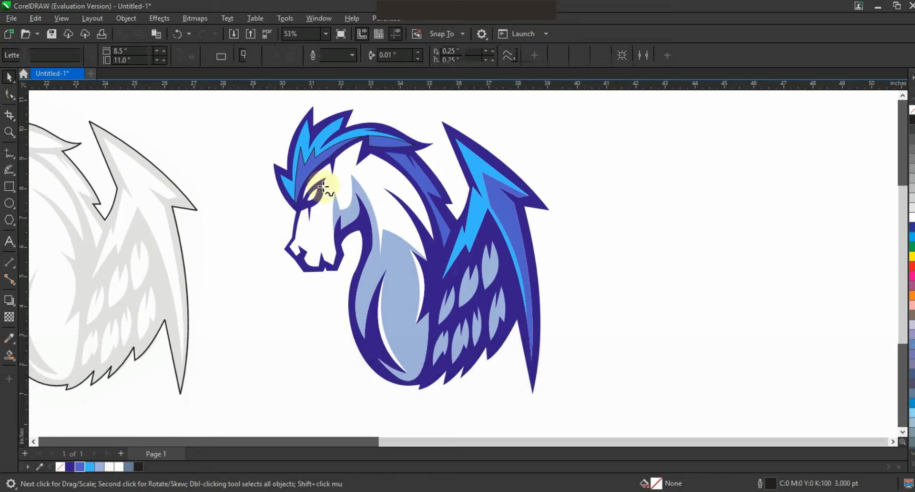
pyautogui.click(316, 176)
pyautogui.doubleClick(330, 175)
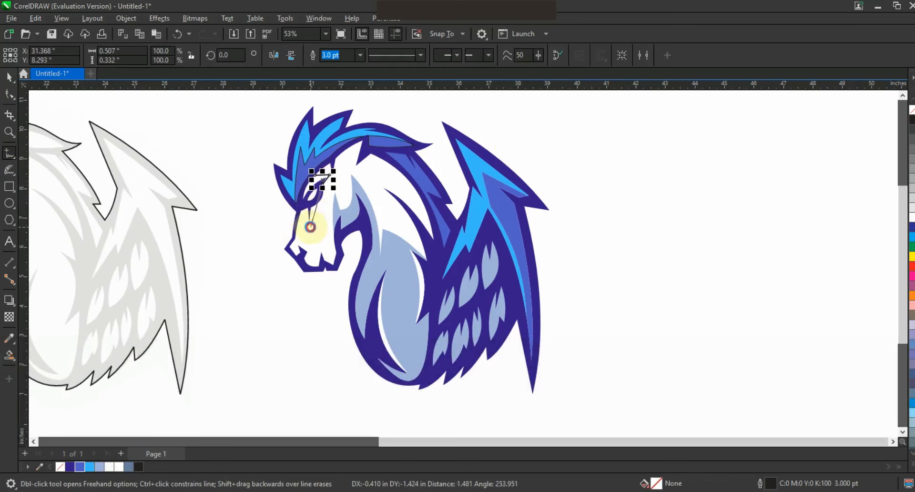
# Step: Convert the eye shading line to curves and bend its segments behind and below the eye into smooth arcs
pyautogui.click(9, 93)
pyautogui.hotkey('shift', 'F2')
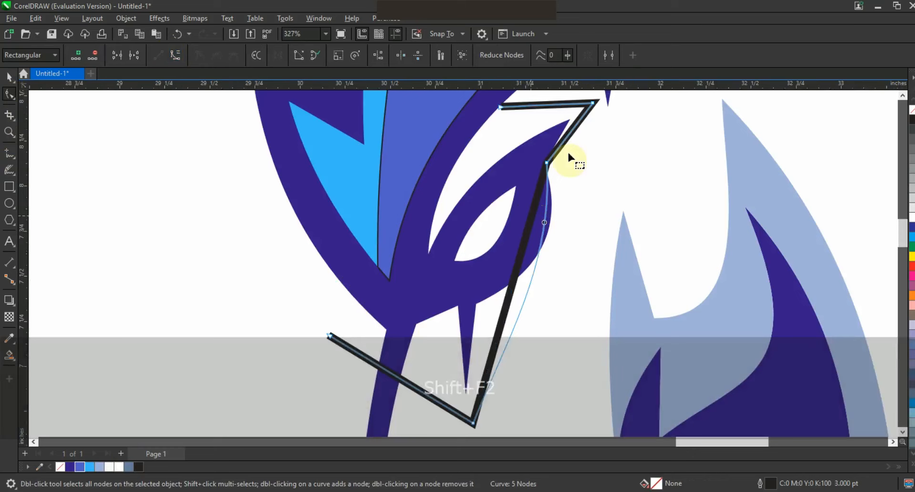
pyautogui.moveTo(505, 340); pyautogui.dragTo(492, 327)
pyautogui.moveTo(414, 387); pyautogui.dragTo(427, 368)
pyautogui.click(573, 142)
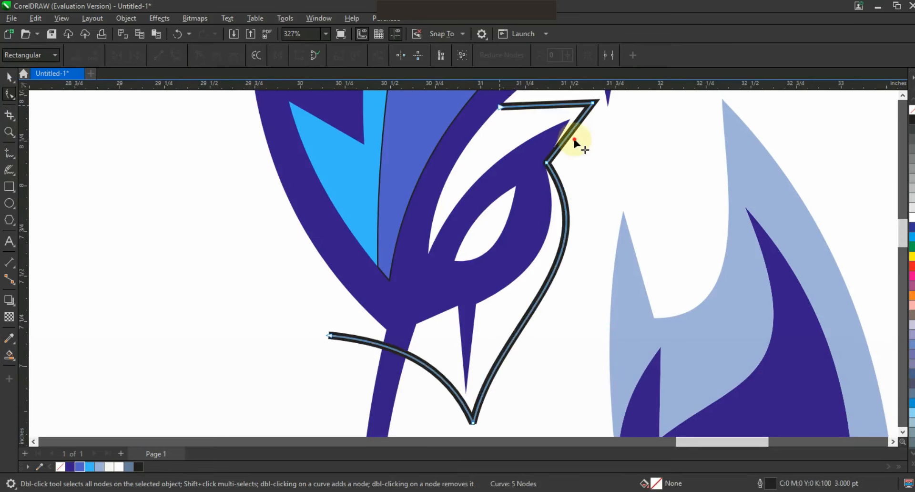
# Step: Smart Fill the face areas around the eye, colour them light grey-blue and delete the guide line
pyautogui.click(9, 355)
pyautogui.click(553, 241)
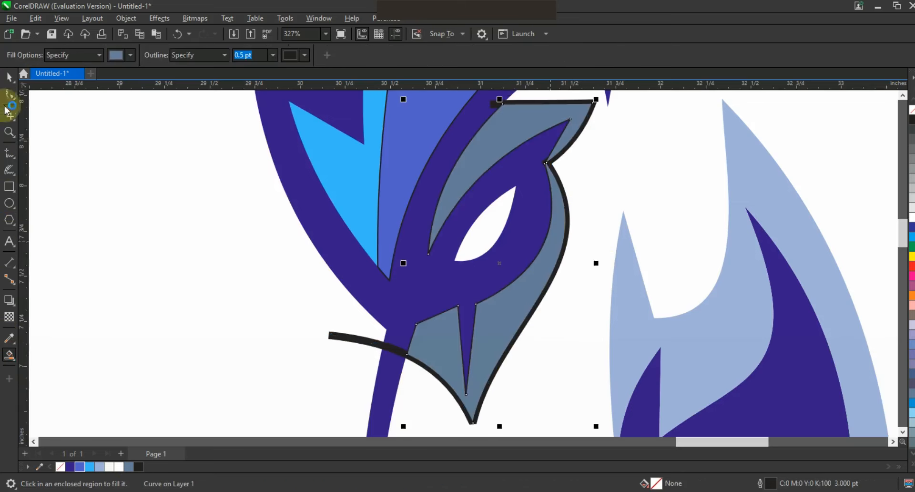
pyautogui.click(9, 78)
pyautogui.click(99, 468)
pyautogui.click(360, 338)
pyautogui.press('F3')
pyautogui.press('F3')
pyautogui.press('Delete')
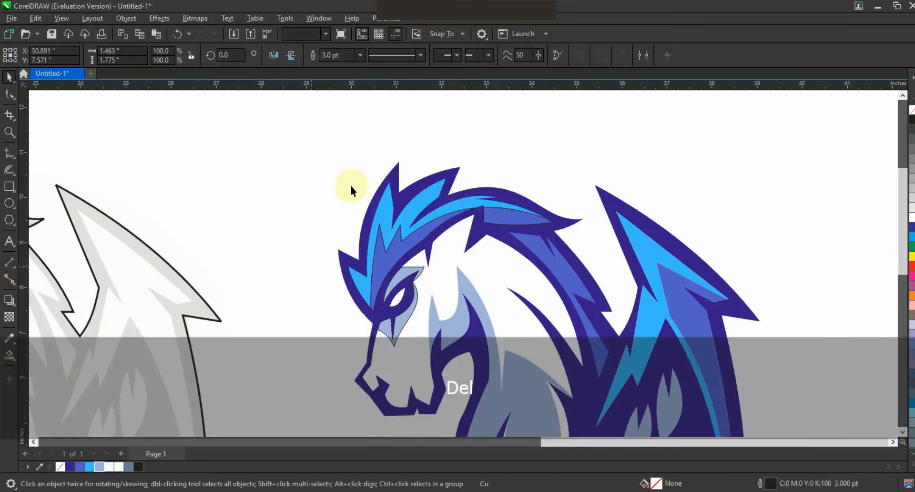
# Step: Delete the black-outlined silhouette lying over the original grey sketch
pyautogui.press('F3')
pyautogui.click(291, 269)
pyautogui.press('Delete')
# Step: Select the whole coloured horse and place a duplicate beside it, on the side away from the sketch
pyautogui.moveTo(308, 293); pyautogui.dragTo(735, 151)
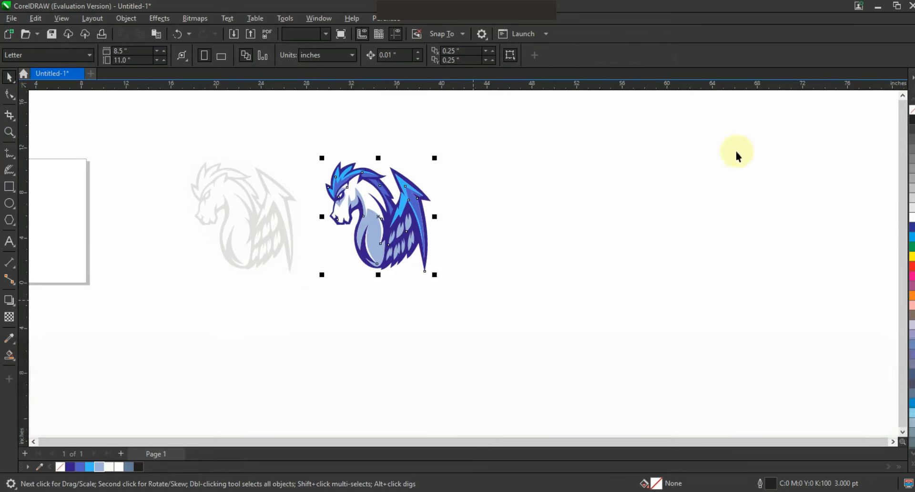
pyautogui.moveTo(405, 230); pyautogui.dragTo(522, 231)
pyautogui.rightClick(523, 232)
# Step: Recolour the duplicate horse with light and medium greens over a very dark green silhouette
pyautogui.moveTo(605, 303); pyautogui.dragTo(295, 129)
pyautogui.hotkey('shift', 'F2')
pyautogui.press('Escape')
pyautogui.click(607, 296)
pyautogui.keyDown('shift'); pyautogui.click(527, 220); pyautogui.keyUp('shift')
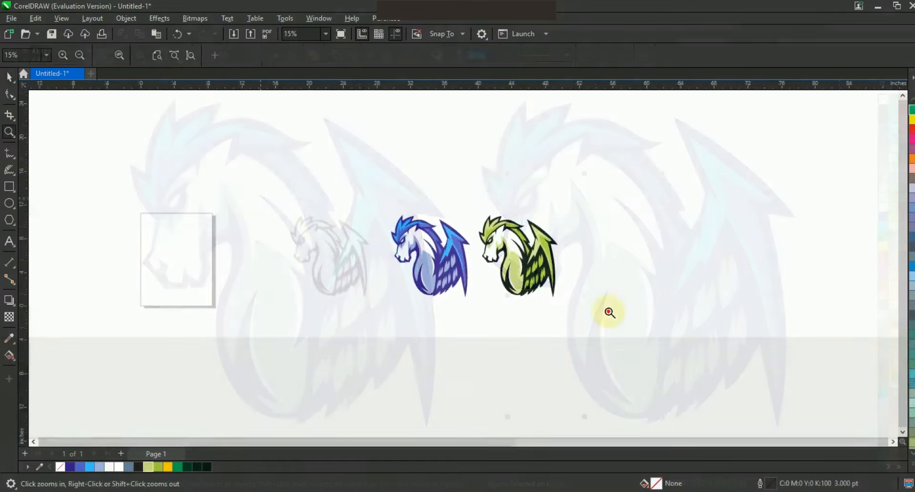
pyautogui.click(609, 311)
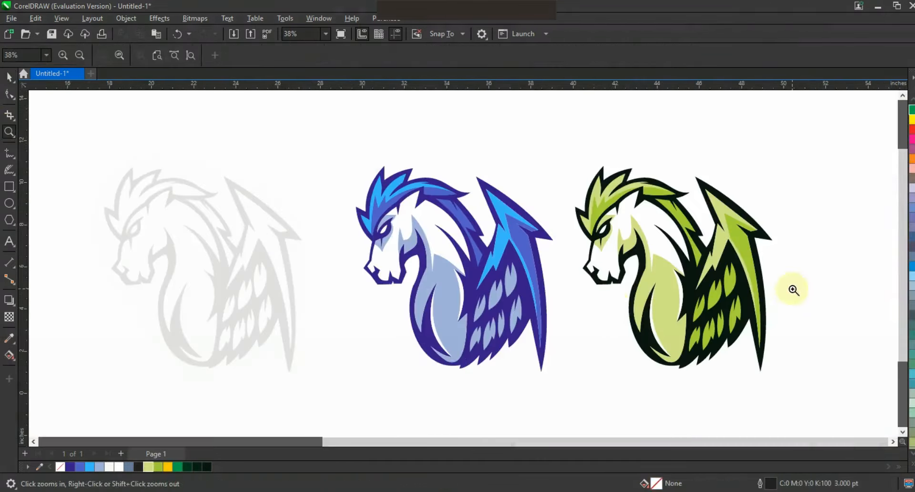